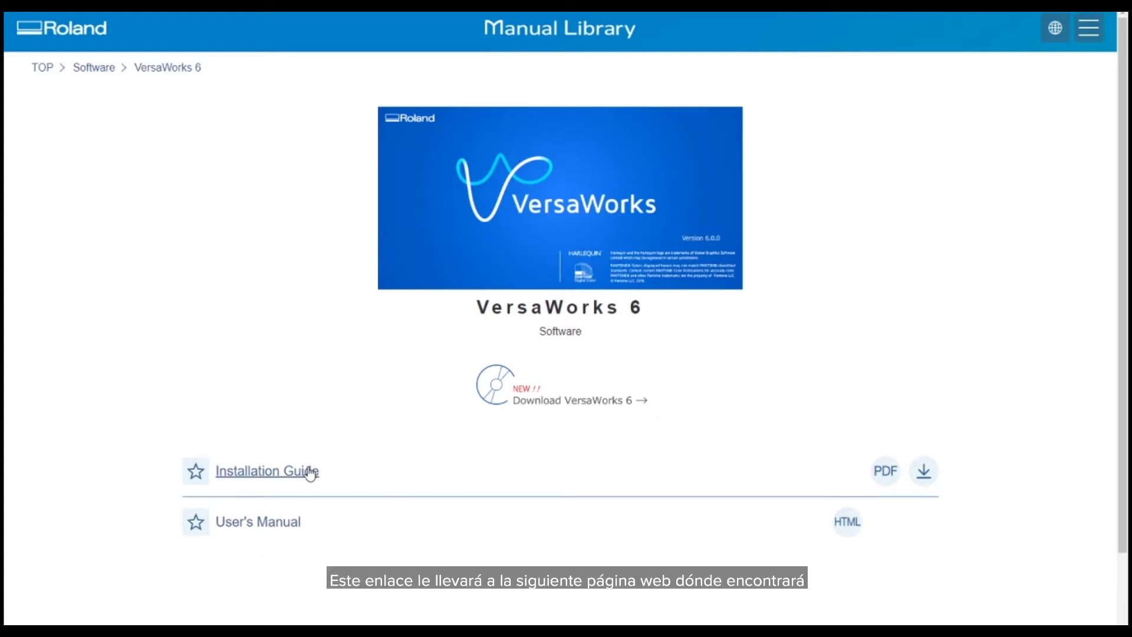
Open the VersaWorks 6 download form and go through its Printer Name, Serial Number and Company fields
{"action": "left_click", "coordinate": [883, 475]}
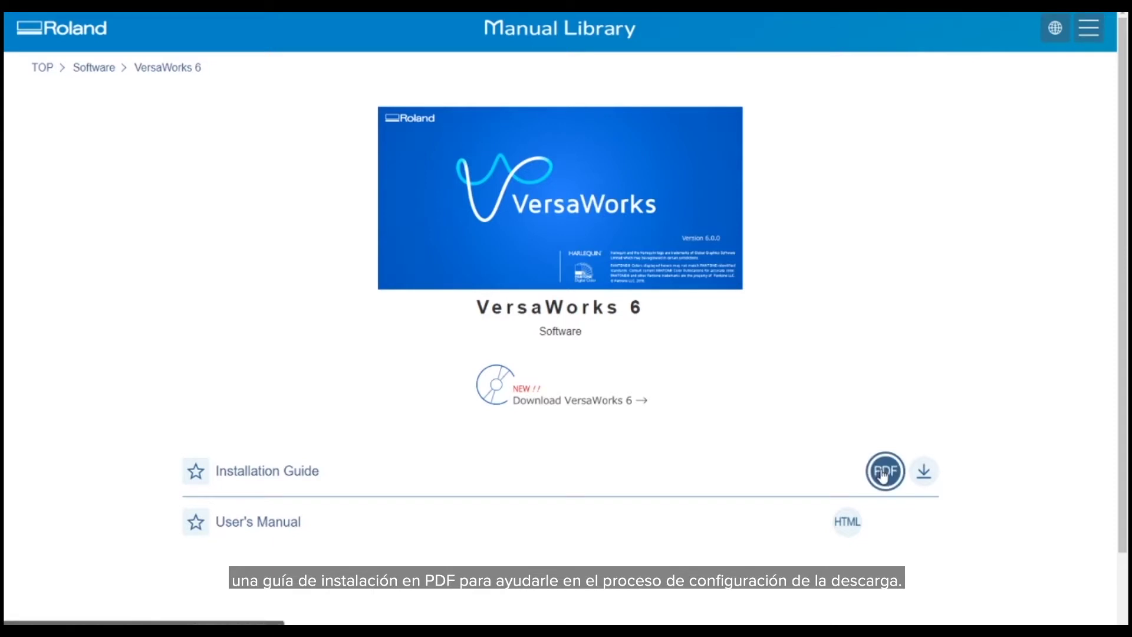
{"action": "left_click", "coordinate": [518, 399]}
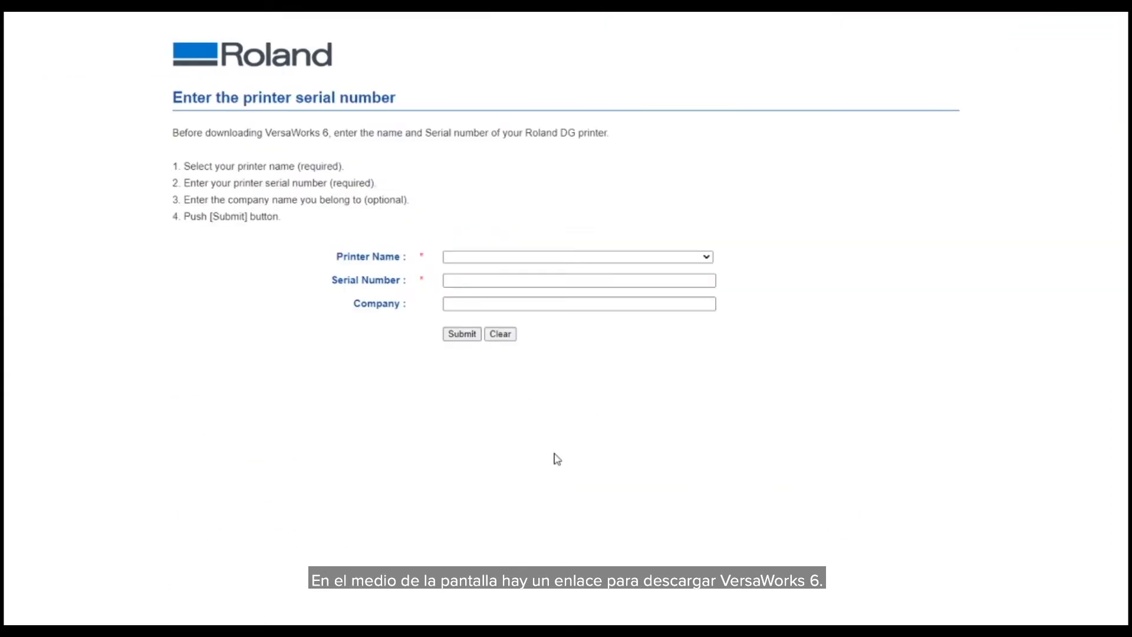
{"action": "left_click", "coordinate": [508, 257]}
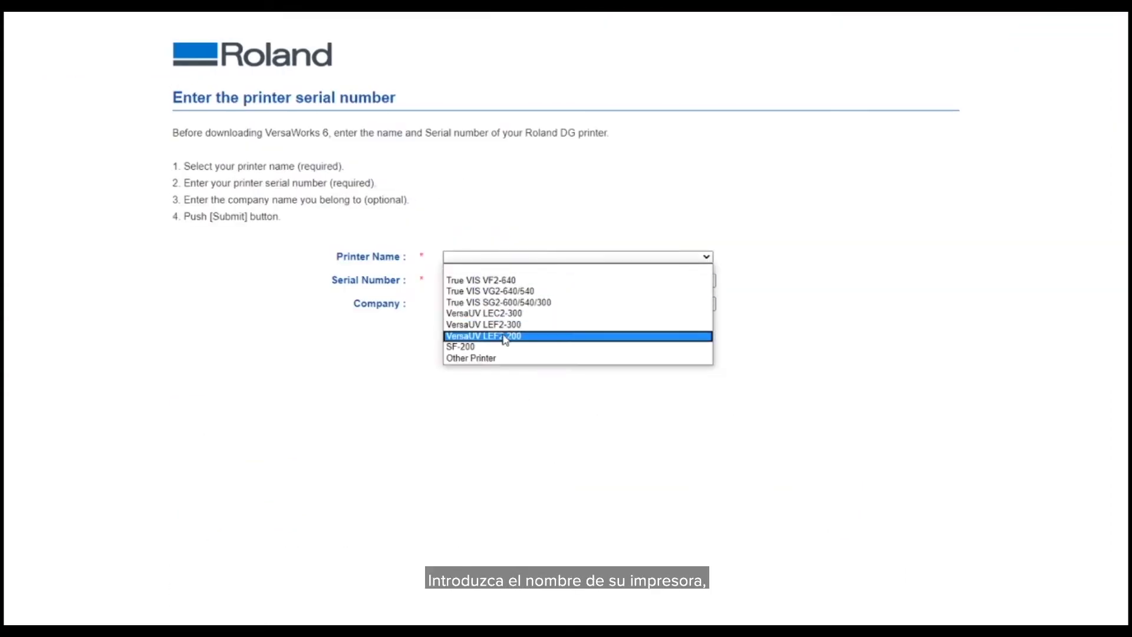
{"action": "key", "text": "Escape"}
{"action": "left_click", "coordinate": [471, 280]}
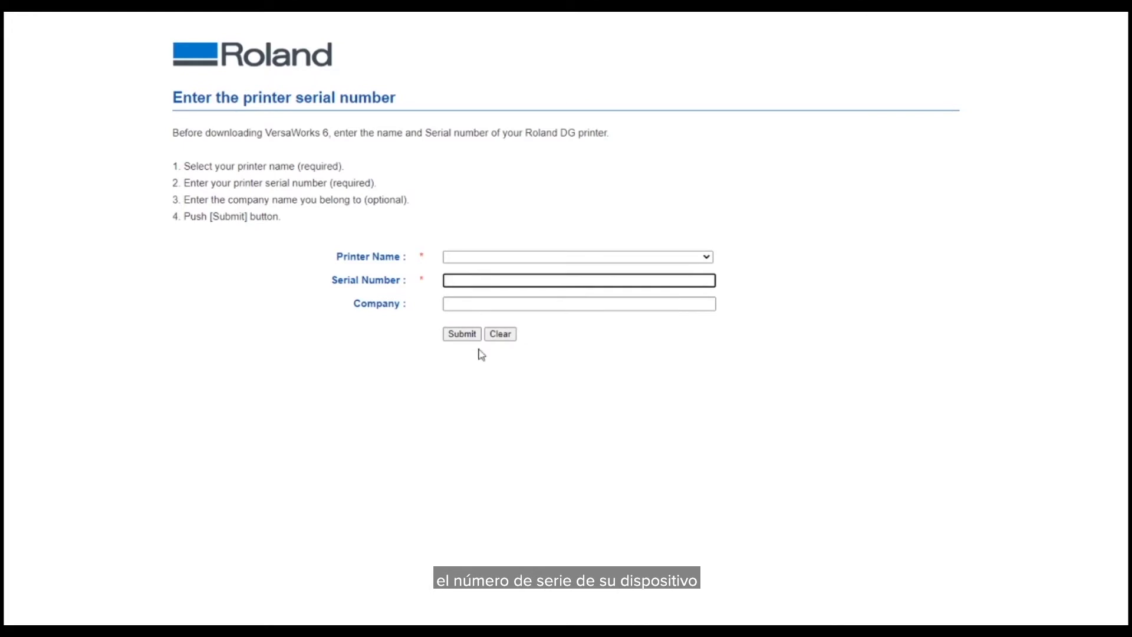
{"action": "left_click", "coordinate": [475, 305]}
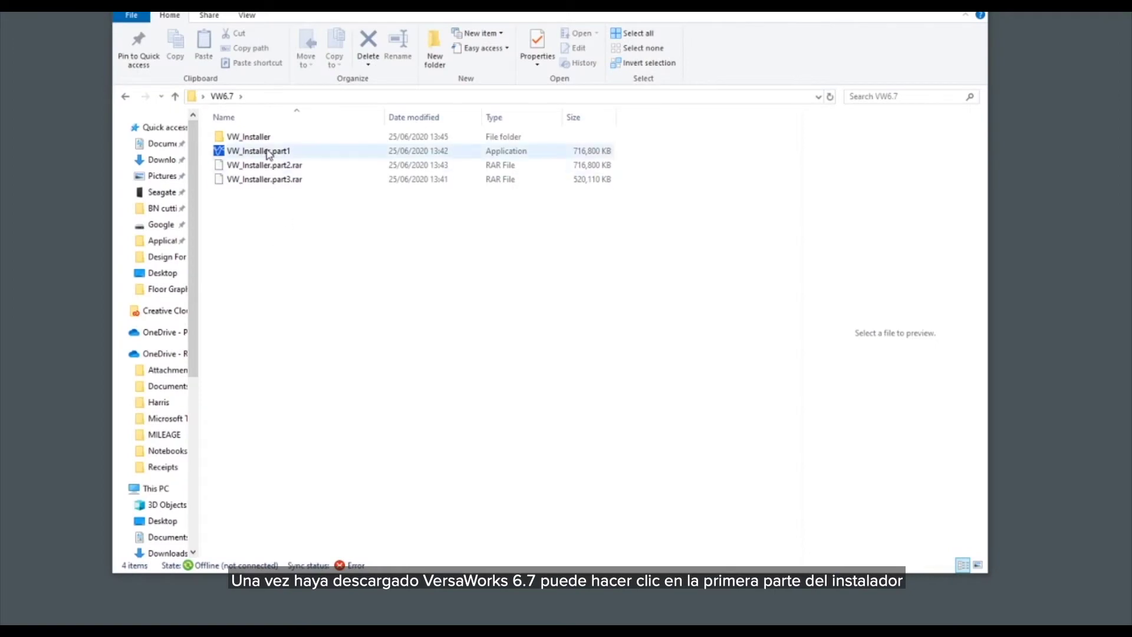
Run VW_Installer.part1, allow both security prompts, and complete the Profile Package 6.70.0005 update
{"action": "double_click", "coordinate": [268, 153]}
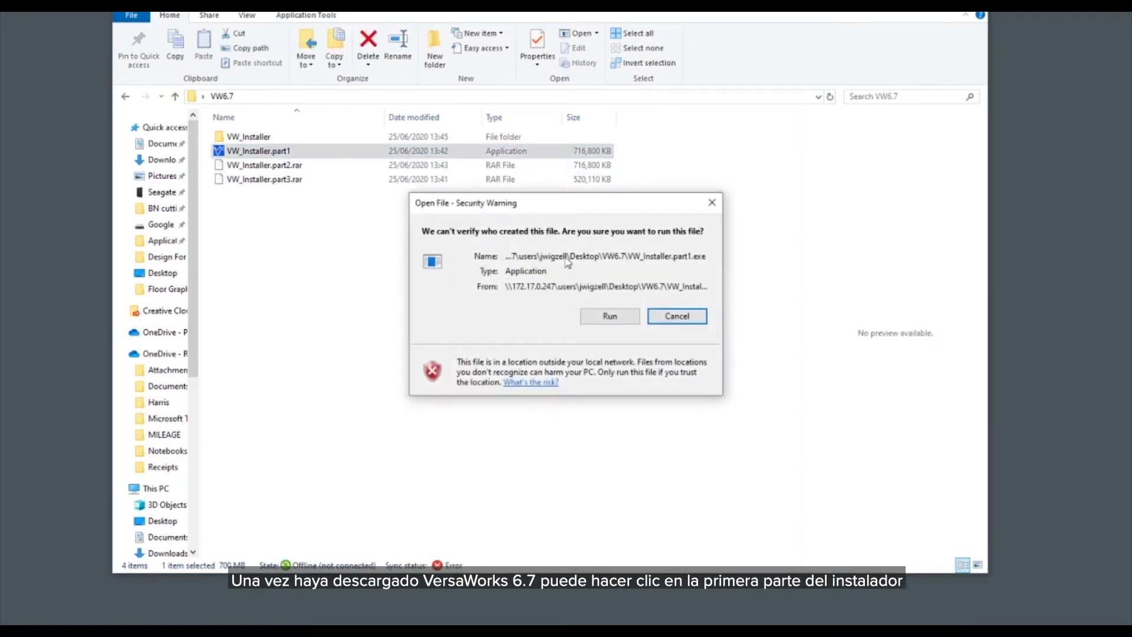
{"action": "left_click", "coordinate": [608, 317]}
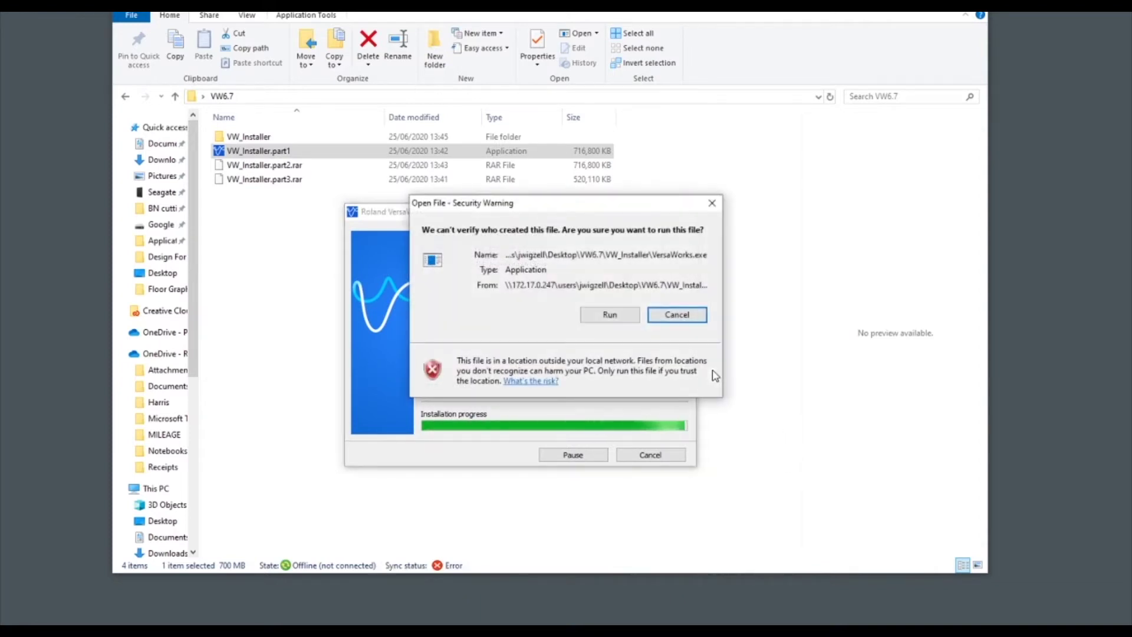
{"action": "left_click", "coordinate": [610, 319]}
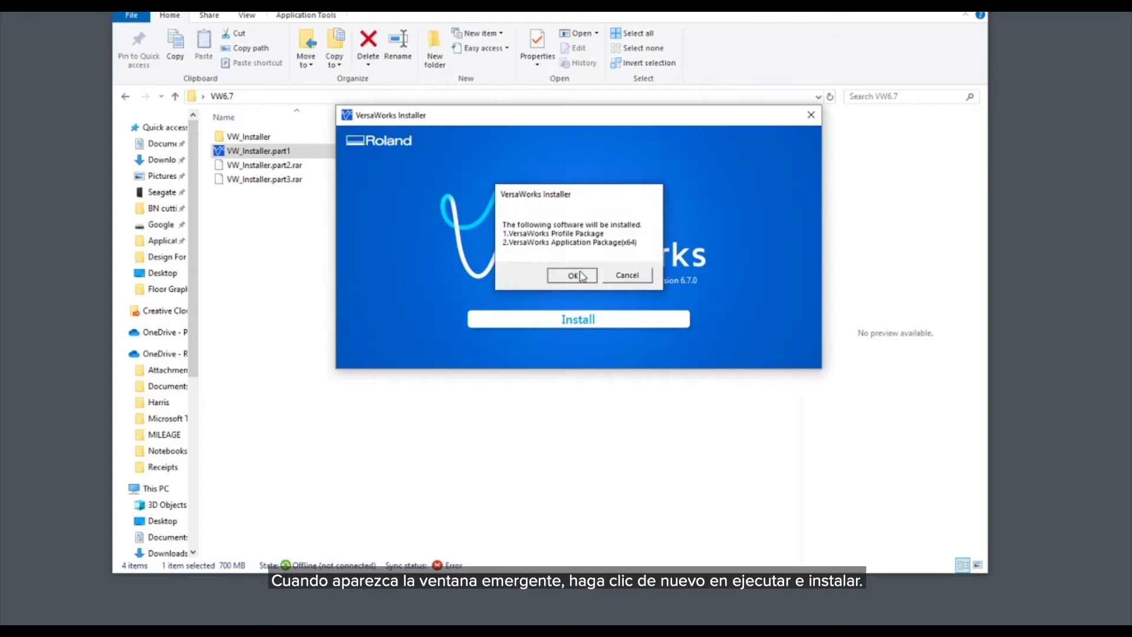
{"action": "left_click", "coordinate": [571, 275]}
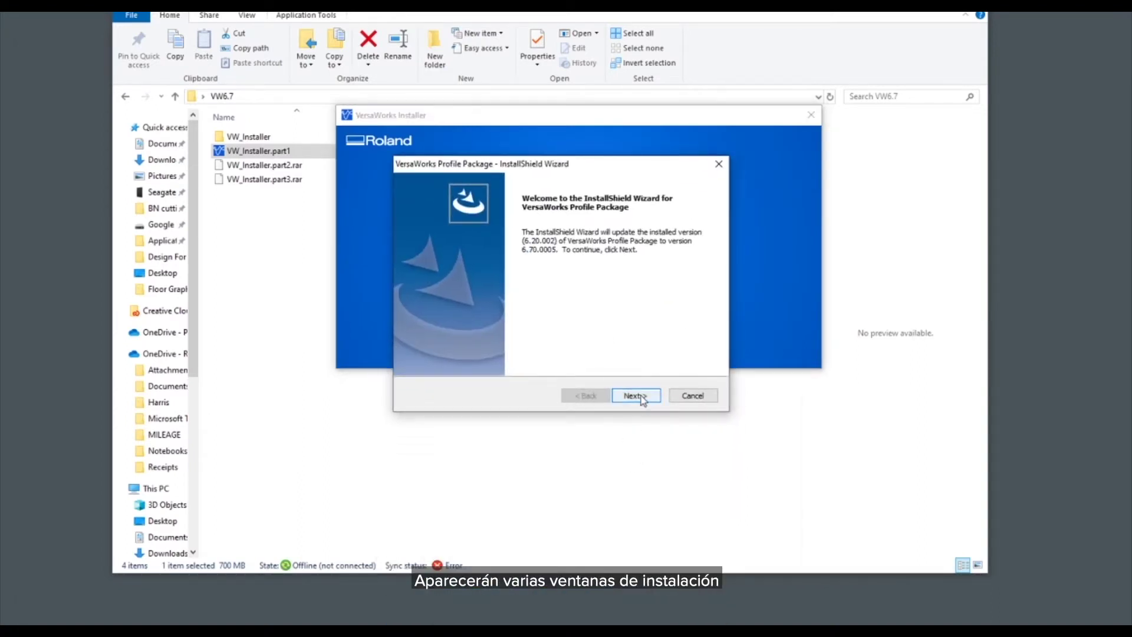
{"action": "left_click", "coordinate": [635, 395]}
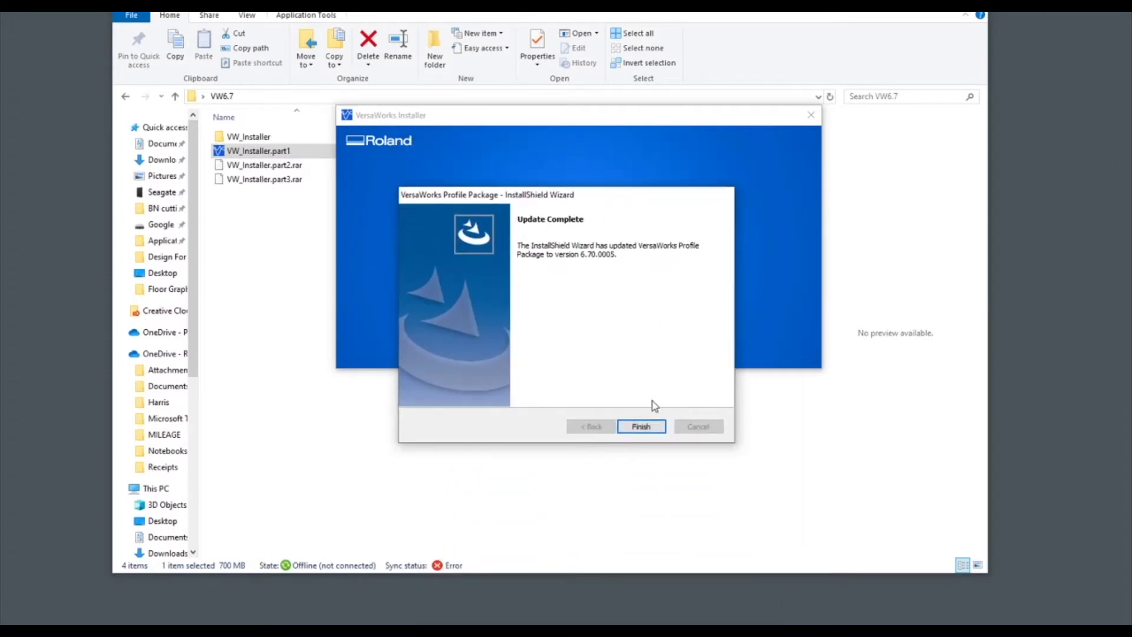
{"action": "left_click", "coordinate": [639, 428]}
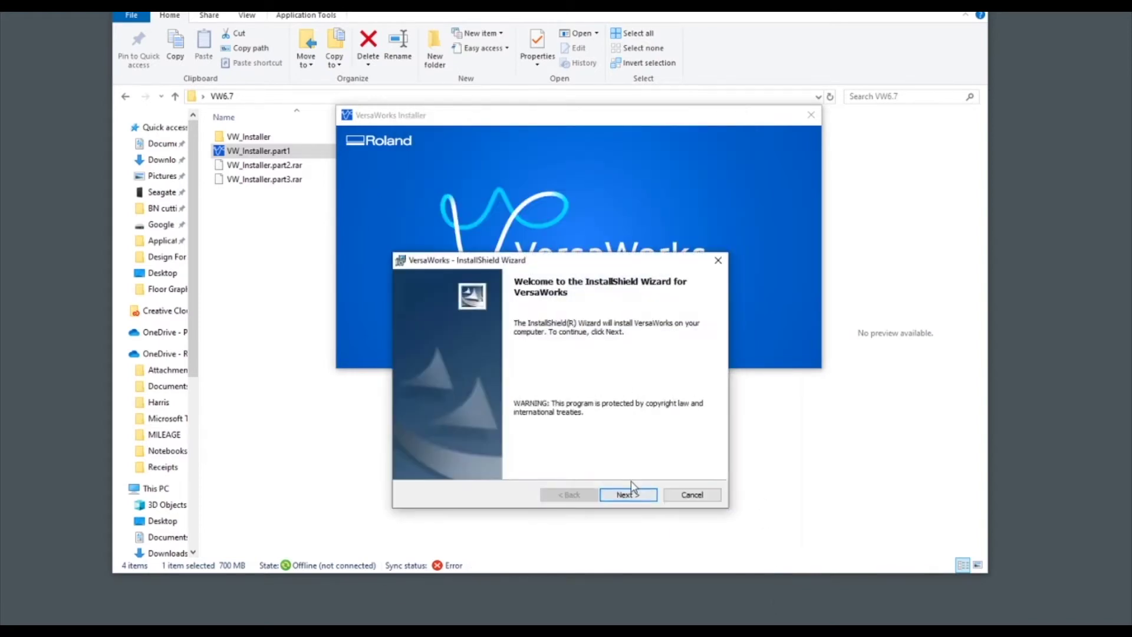
Accept the licence agreement and set the Job Assistant feature to install on the local hard drive
{"action": "left_click", "coordinate": [626, 496]}
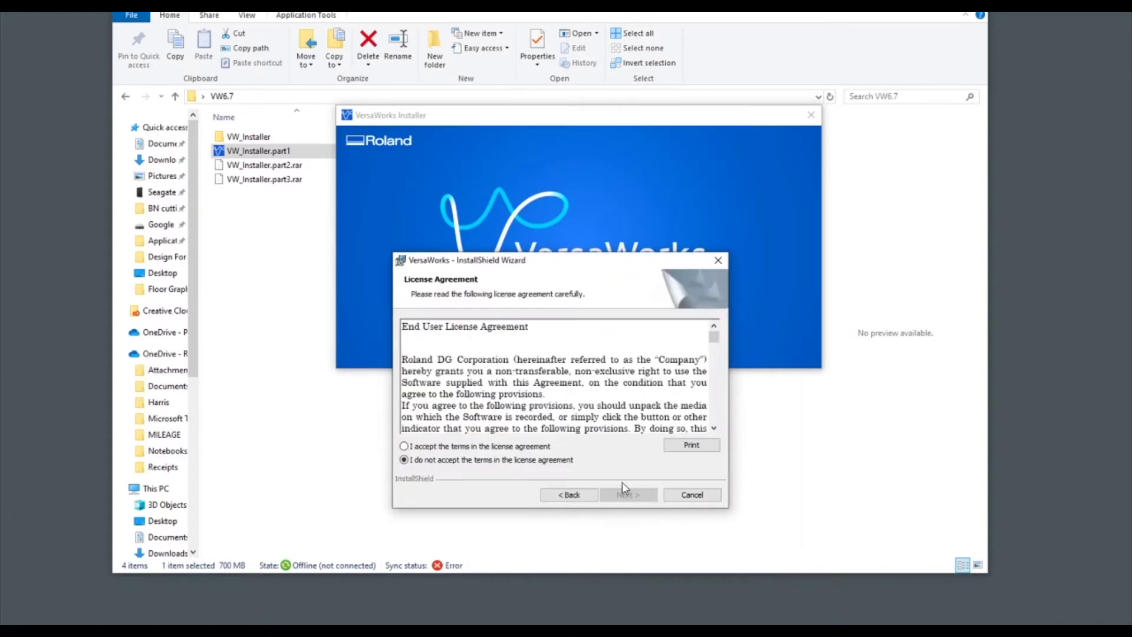
{"action": "left_click", "coordinate": [431, 452]}
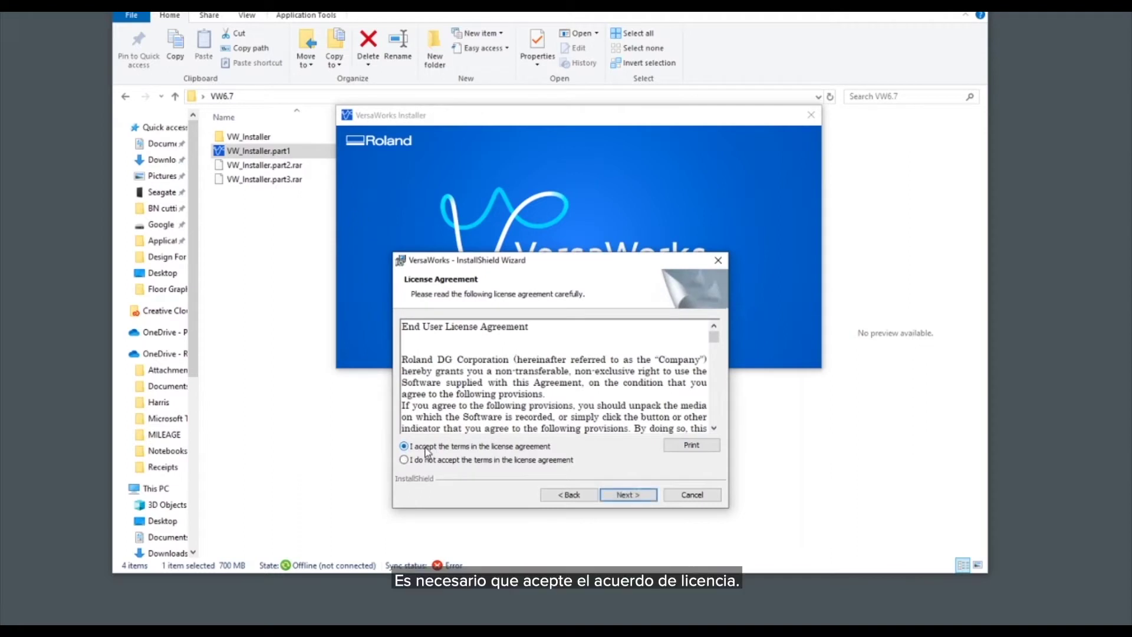
{"action": "left_click", "coordinate": [629, 497]}
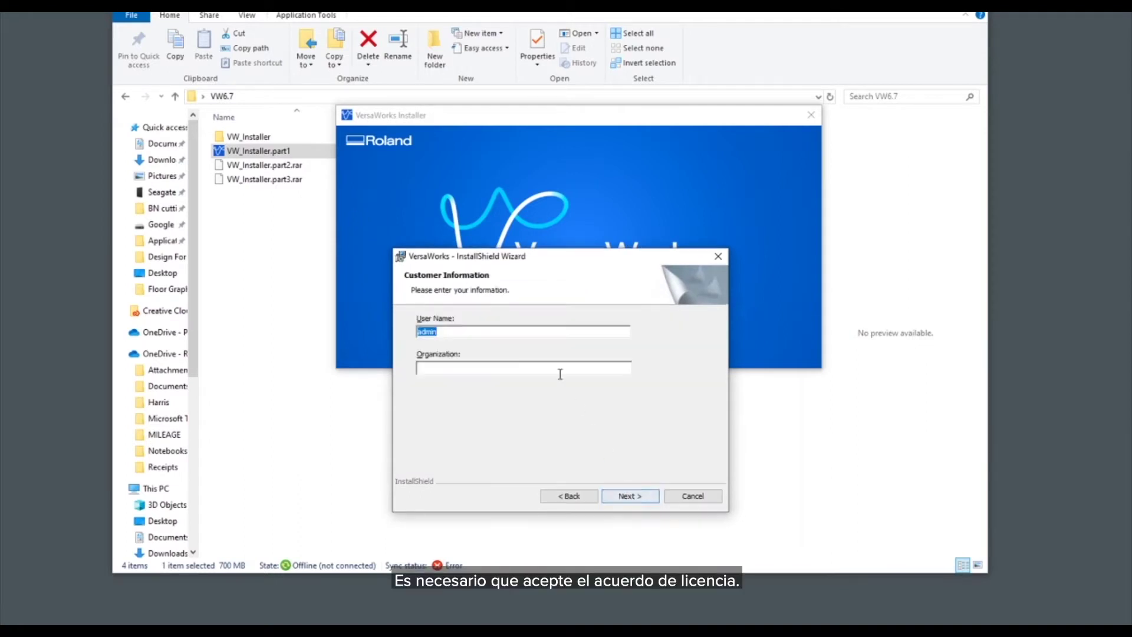
{"action": "left_click", "coordinate": [629, 496]}
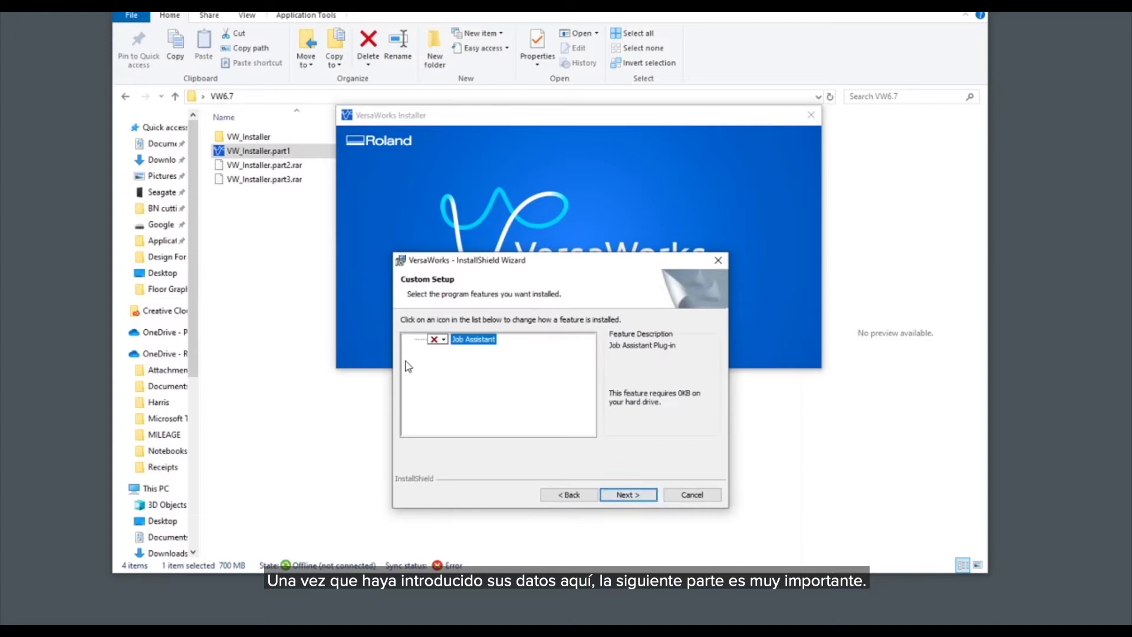
{"action": "left_click", "coordinate": [444, 341]}
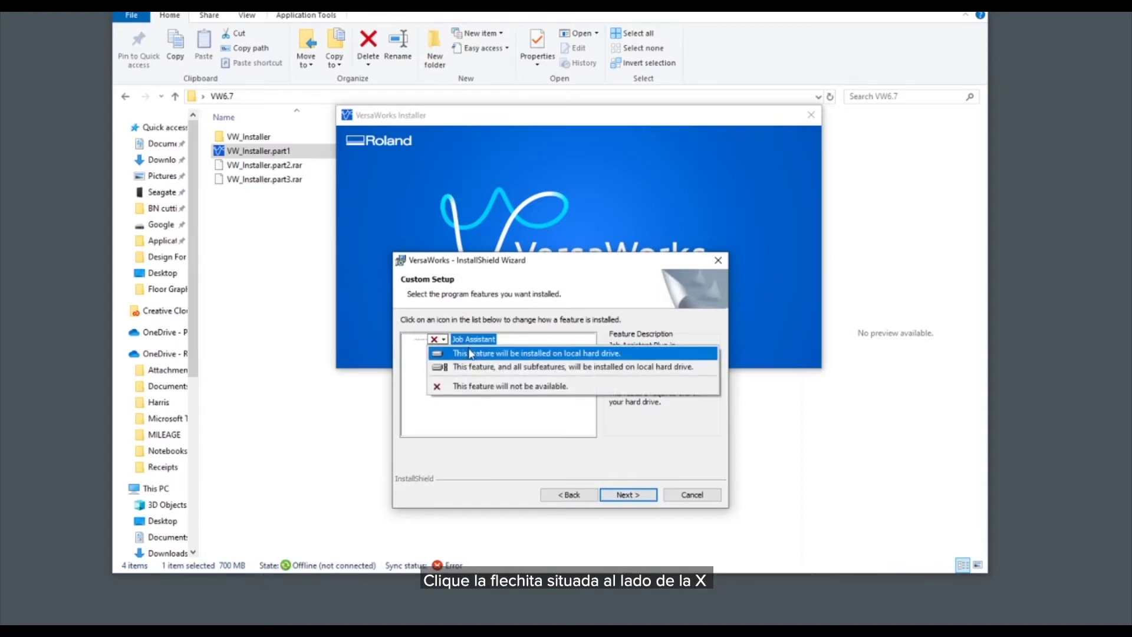
{"action": "left_click", "coordinate": [472, 354]}
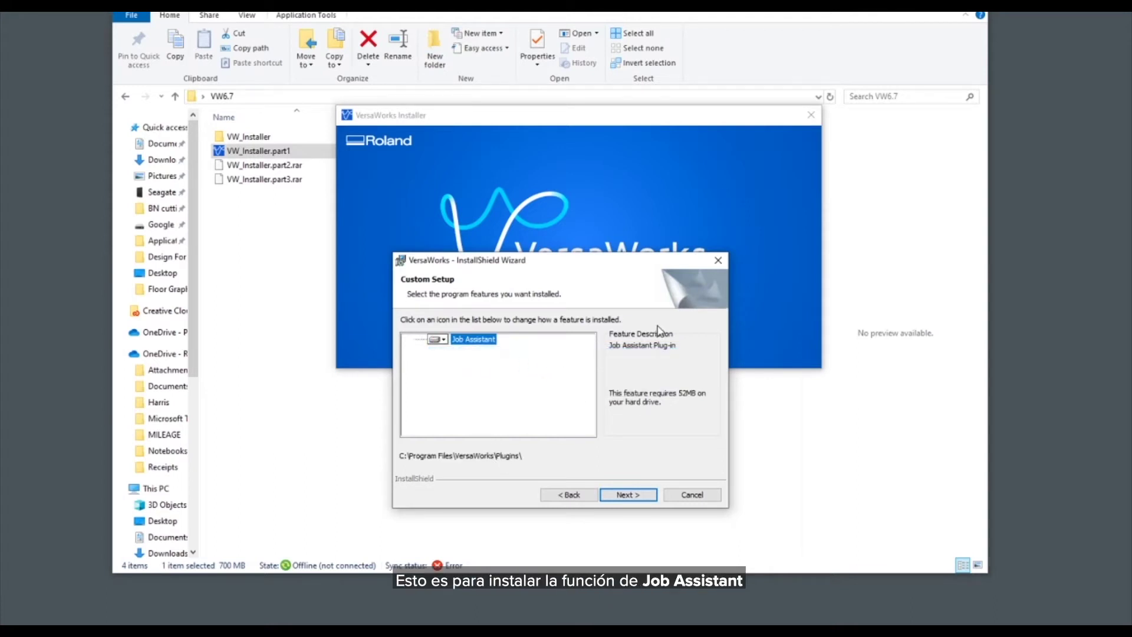
Keep the VersaWorks printer install, run the installation and close the finished wizard
{"action": "left_click", "coordinate": [629, 496]}
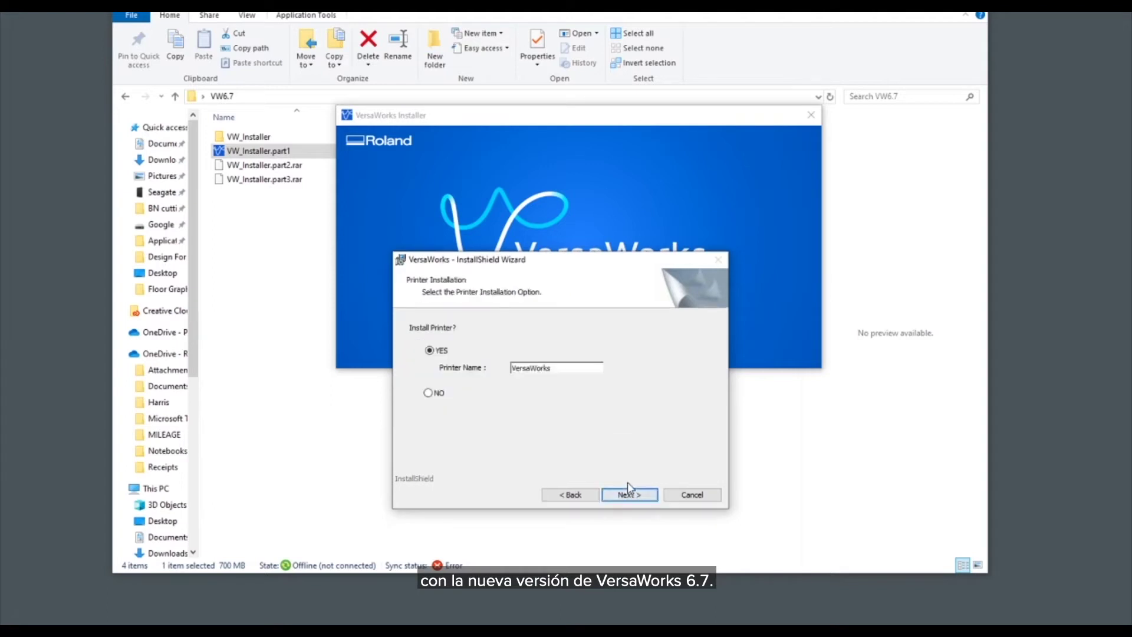
{"action": "left_click", "coordinate": [630, 495]}
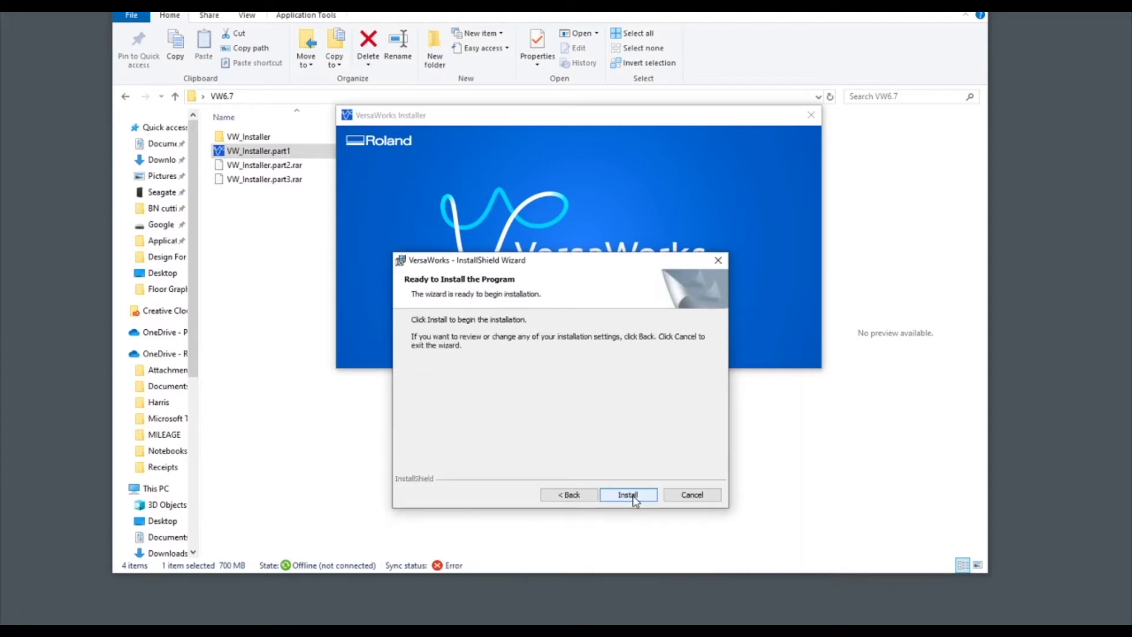
{"action": "left_click", "coordinate": [629, 495]}
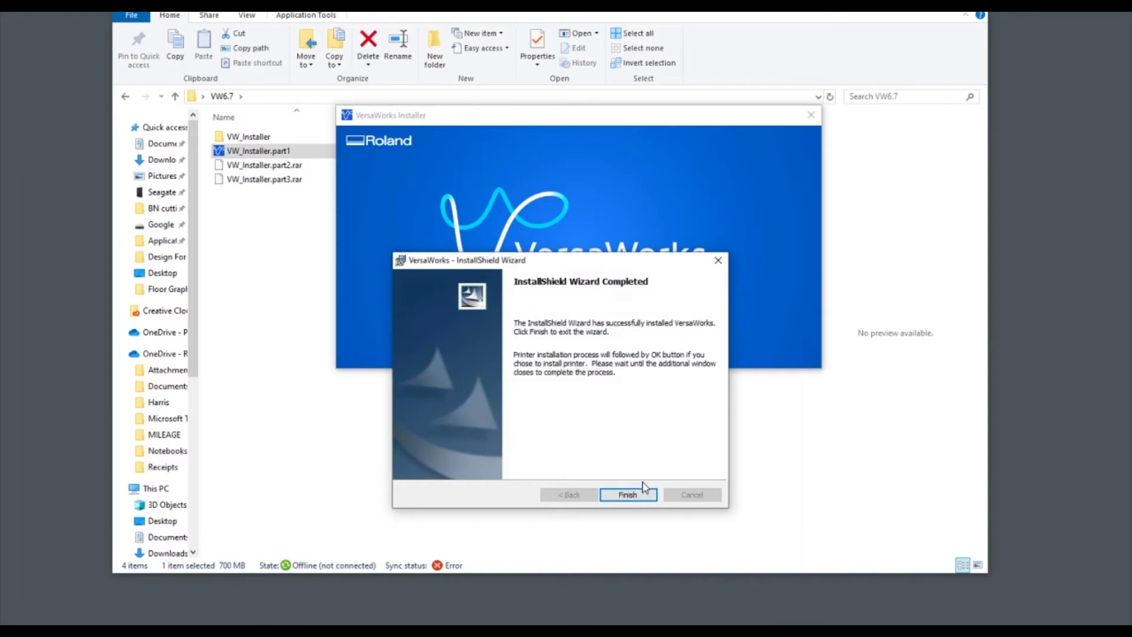
{"action": "left_click", "coordinate": [643, 491]}
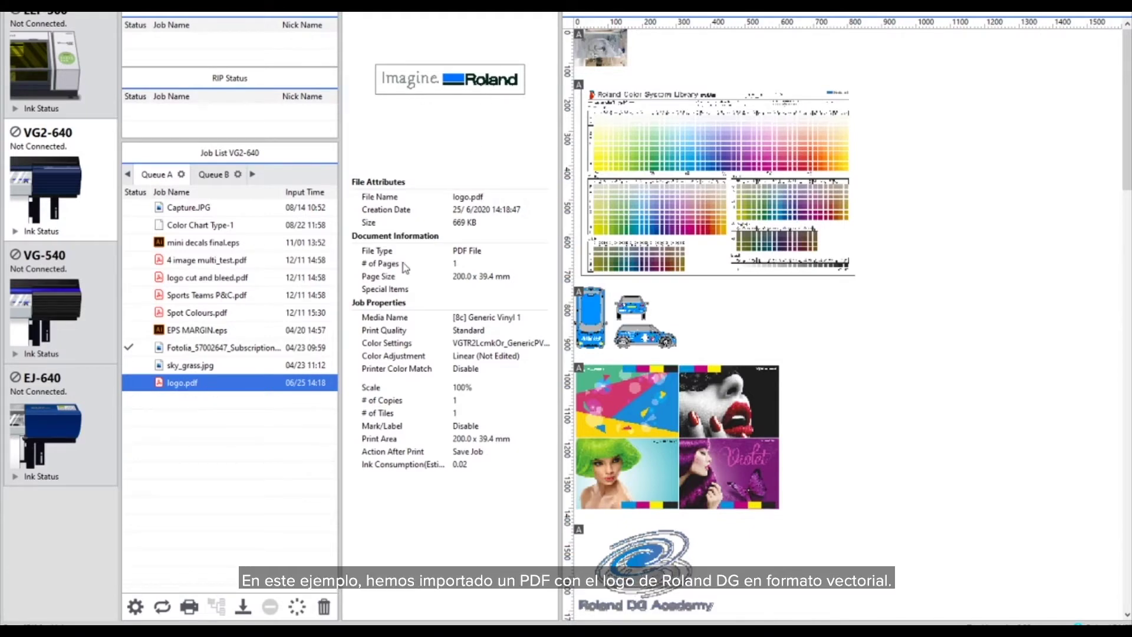
Open logo.pdf in Job Assistant, then try moving and enlarging the blue rectangle, undoing both
{"action": "right_click", "coordinate": [221, 391]}
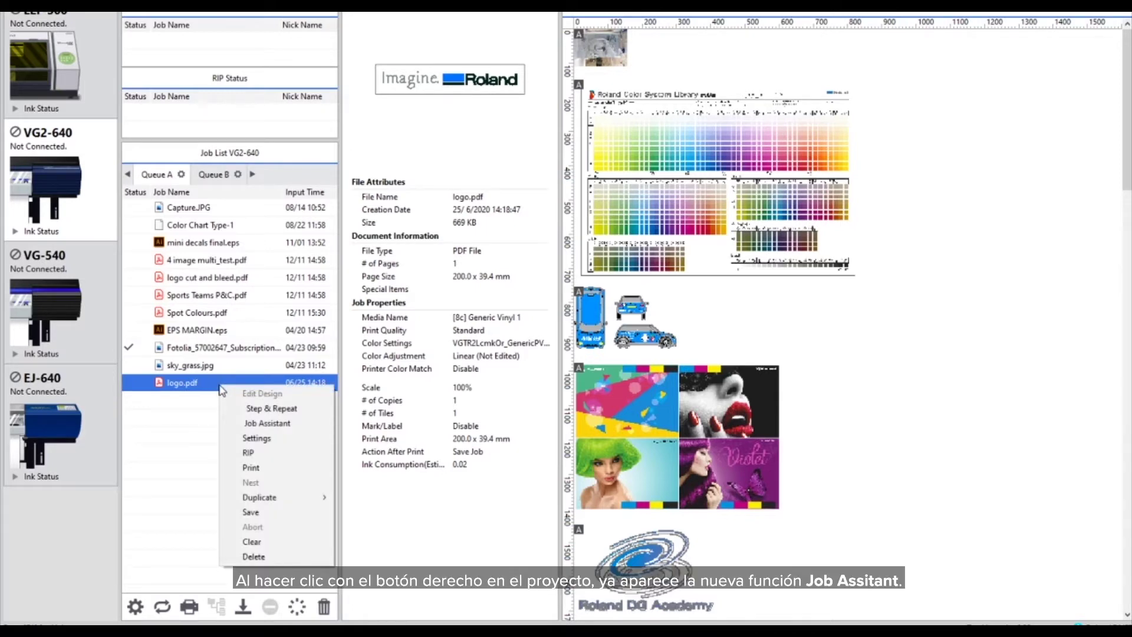
{"action": "left_click", "coordinate": [279, 424]}
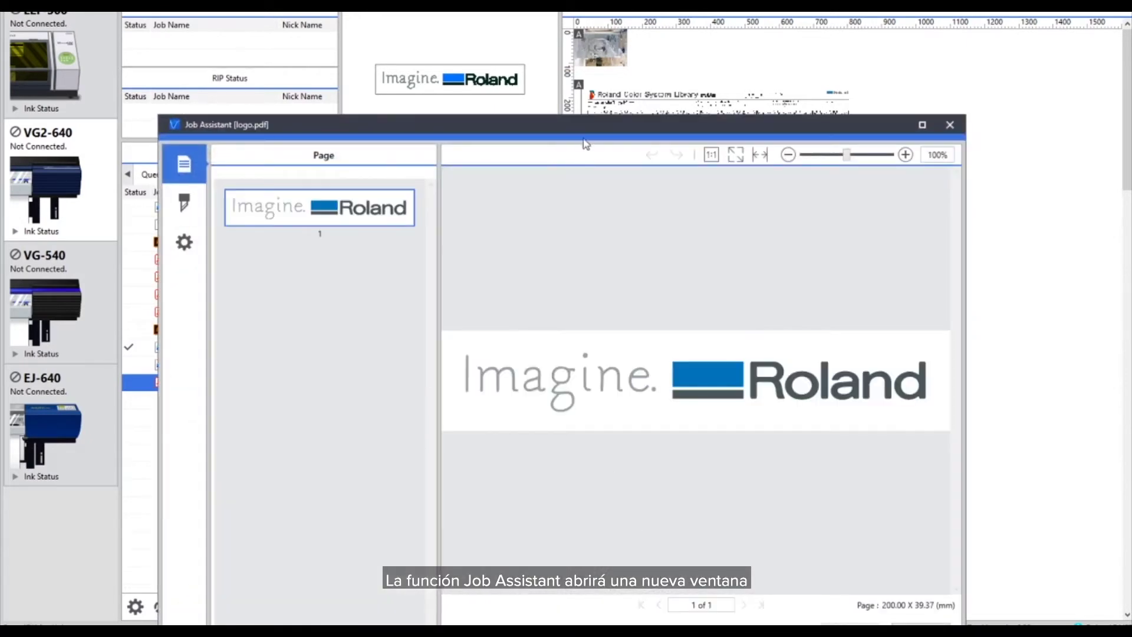
{"action": "left_click_drag", "start_coordinate": [585, 144], "coordinate": [575, 53]}
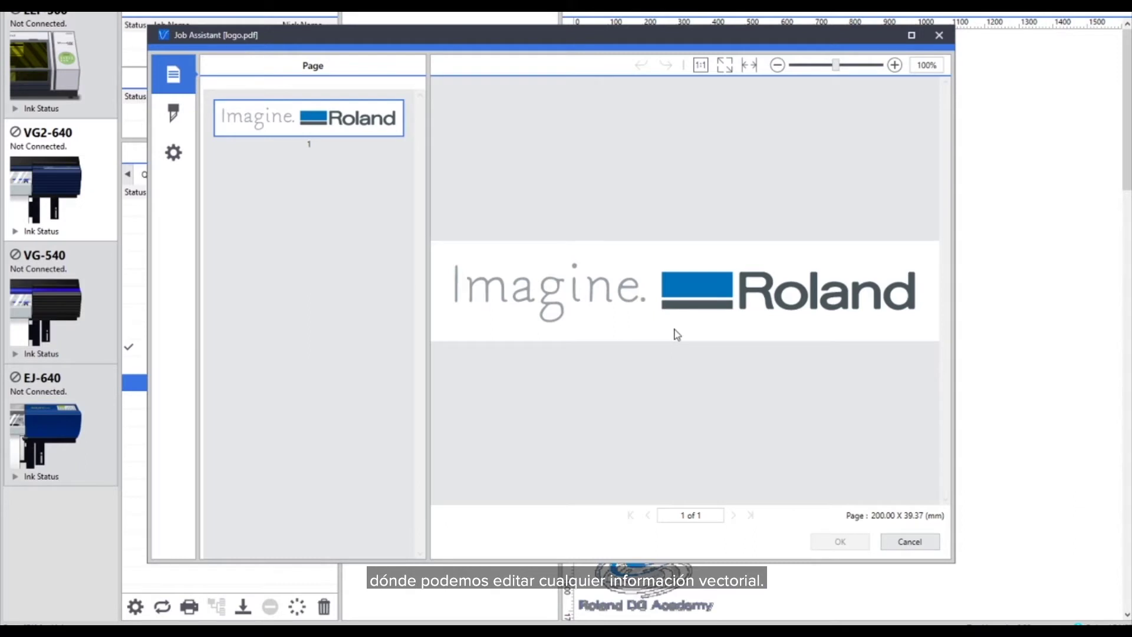
{"action": "left_click", "coordinate": [696, 291]}
{"action": "left_click_drag", "start_coordinate": [672, 285], "coordinate": [656, 274]}
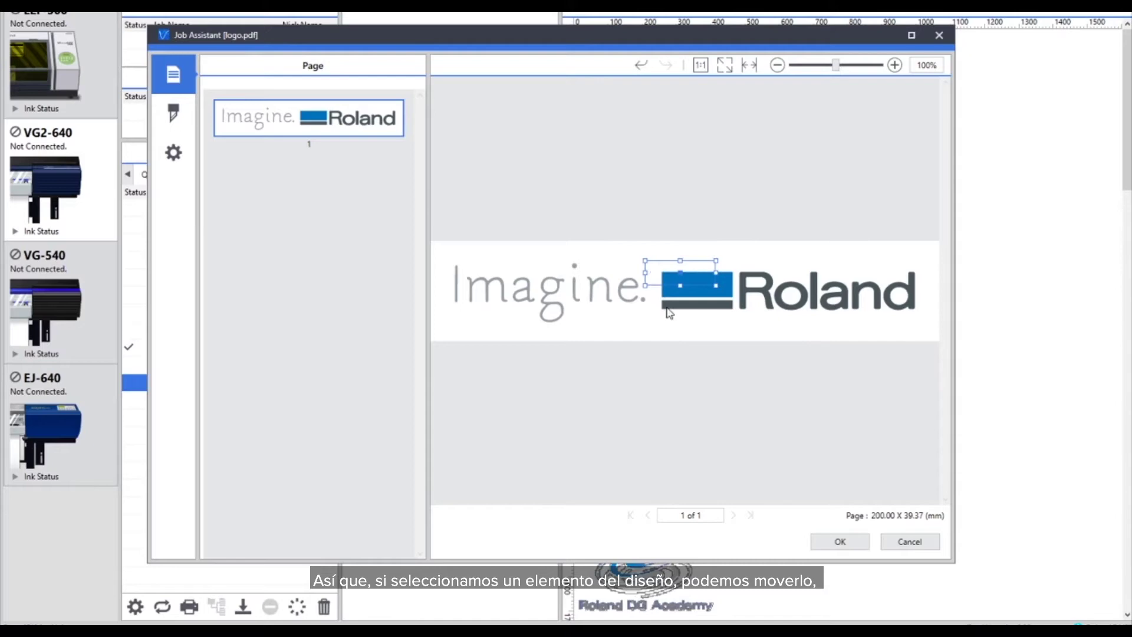
{"action": "left_click", "coordinate": [640, 65]}
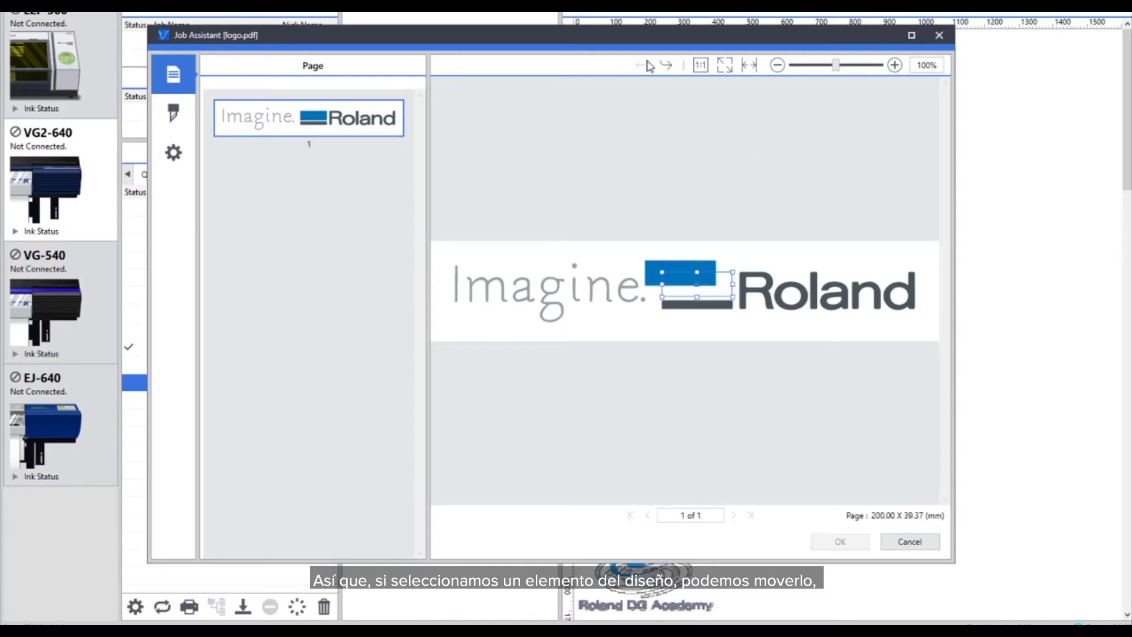
{"action": "left_click_drag", "start_coordinate": [658, 266], "coordinate": [607, 257]}
{"action": "left_click", "coordinate": [641, 65]}
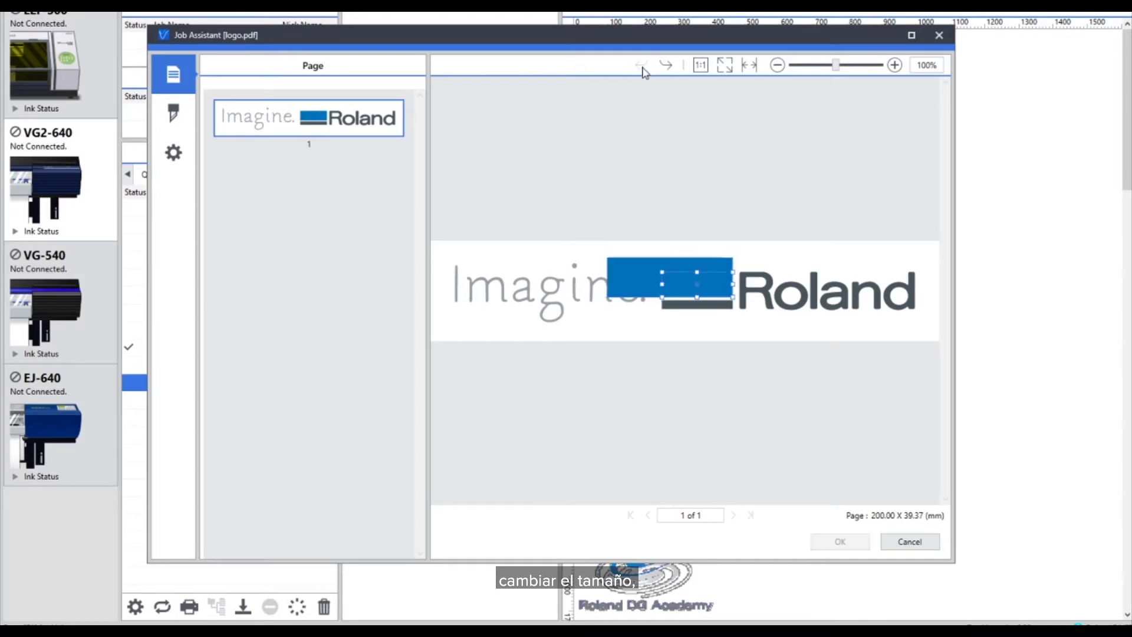
Delete each letter of 'Imagine' and its trailing period from the logo
{"action": "left_click", "coordinate": [458, 295]}
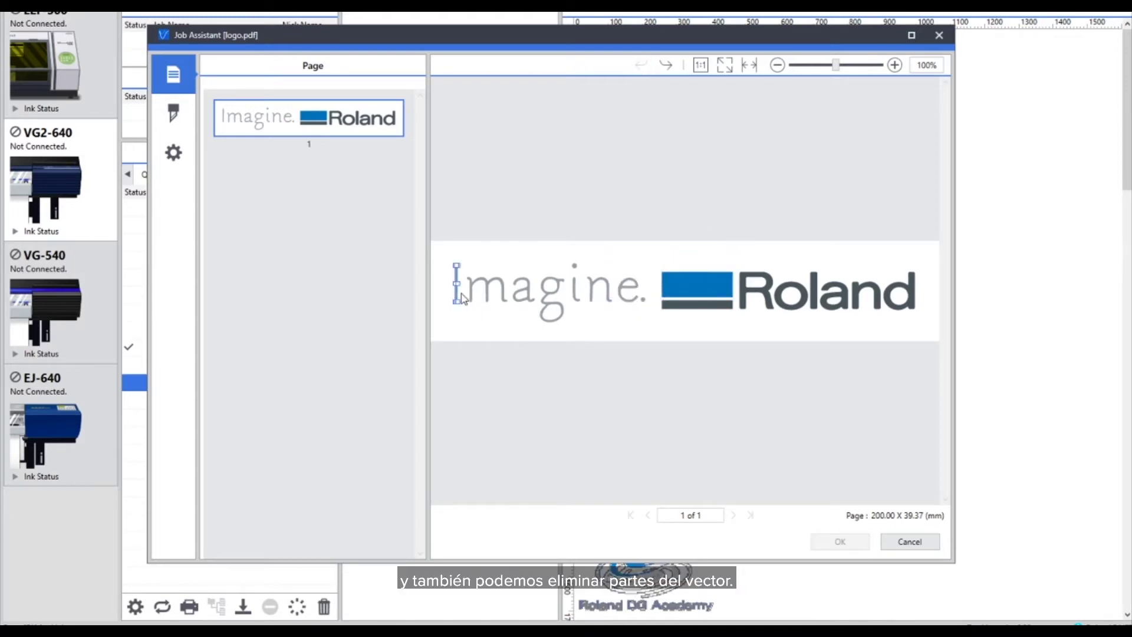
{"action": "key", "text": "Delete"}
{"action": "left_click", "coordinate": [493, 291]}
{"action": "key", "text": "Delete"}
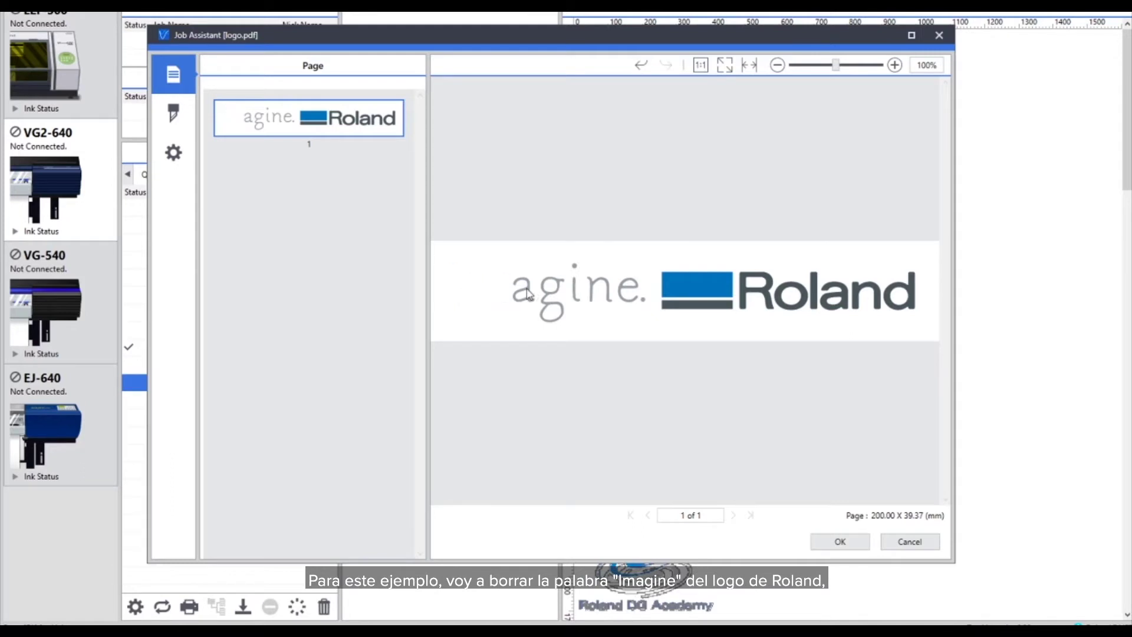
{"action": "left_click", "coordinate": [526, 295]}
{"action": "key", "text": "Delete"}
{"action": "left_click", "coordinate": [547, 298]}
{"action": "key", "text": "Delete"}
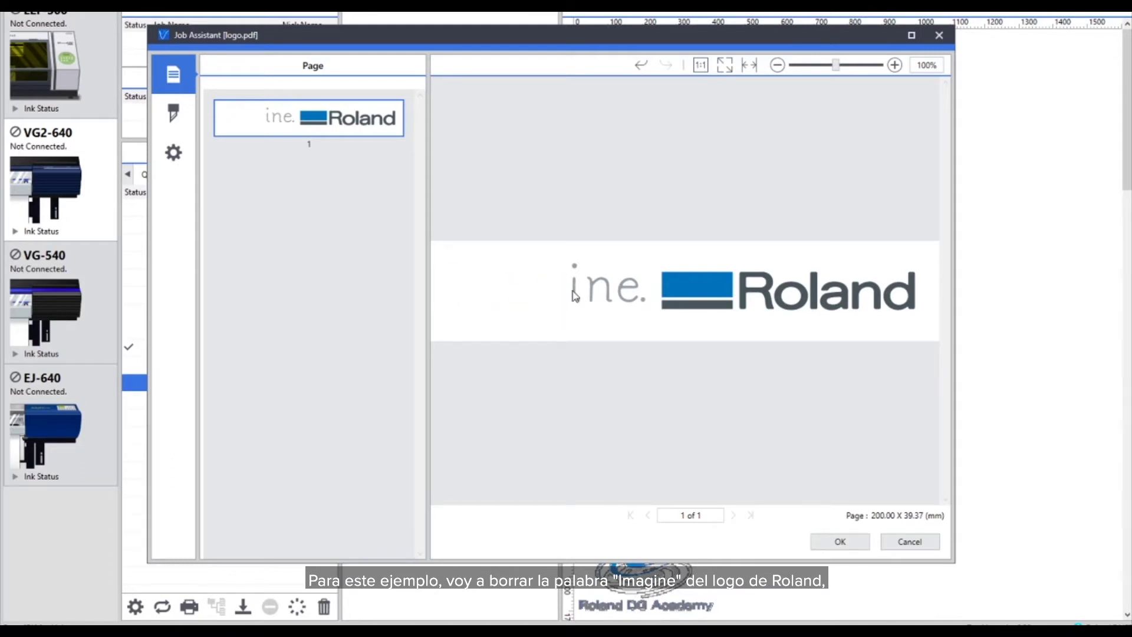
{"action": "left_click", "coordinate": [574, 294]}
{"action": "key", "text": "Delete"}
{"action": "left_click", "coordinate": [598, 292]}
{"action": "key", "text": "Delete"}
{"action": "left_click", "coordinate": [626, 289]}
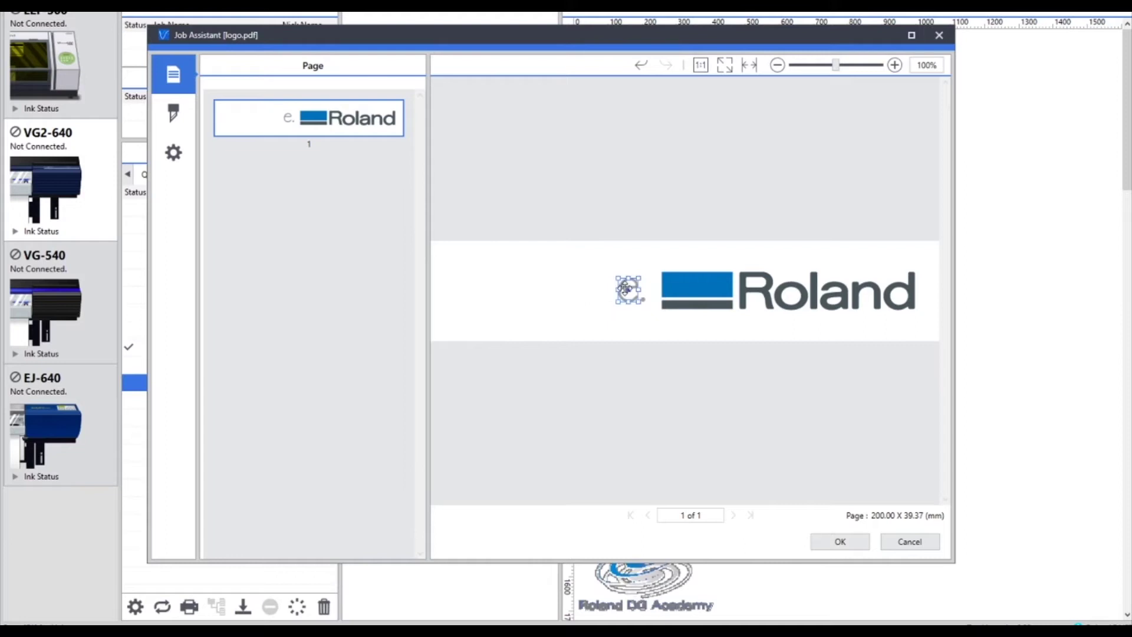
{"action": "key", "text": "Delete"}
{"action": "left_click", "coordinate": [642, 300]}
{"action": "key", "text": "Delete"}
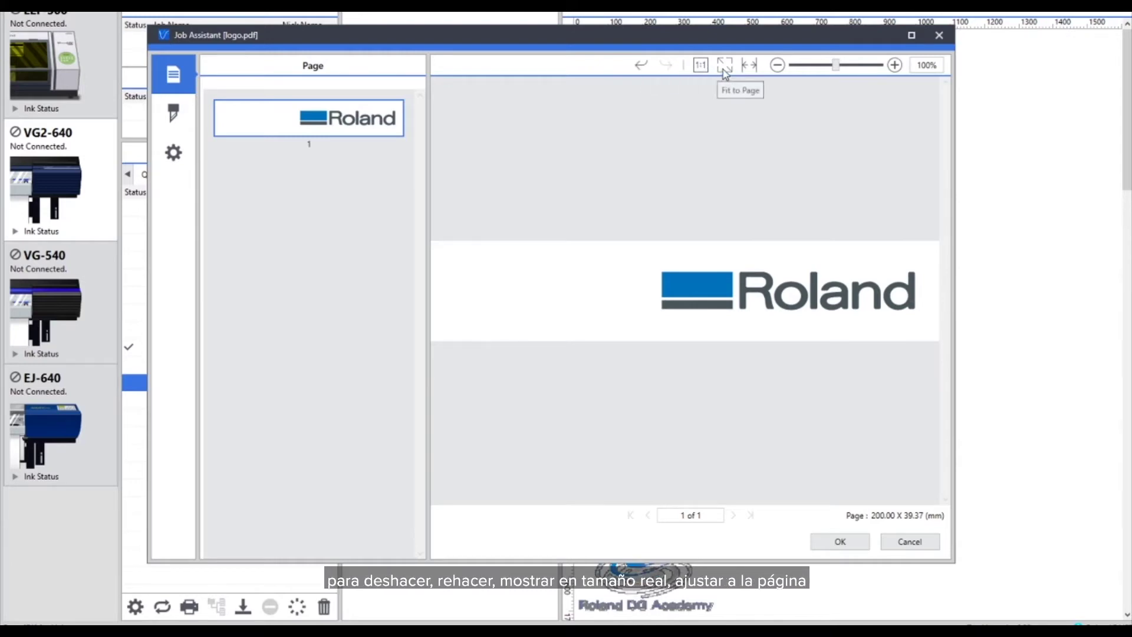
Zoom the preview in to 163% on the remaining Roland logo
{"action": "left_click", "coordinate": [841, 66]}
{"action": "left_click_drag", "start_coordinate": [841, 66], "coordinate": [844, 66]}
{"action": "left_click_drag", "start_coordinate": [687, 501], "coordinate": [878, 508]}
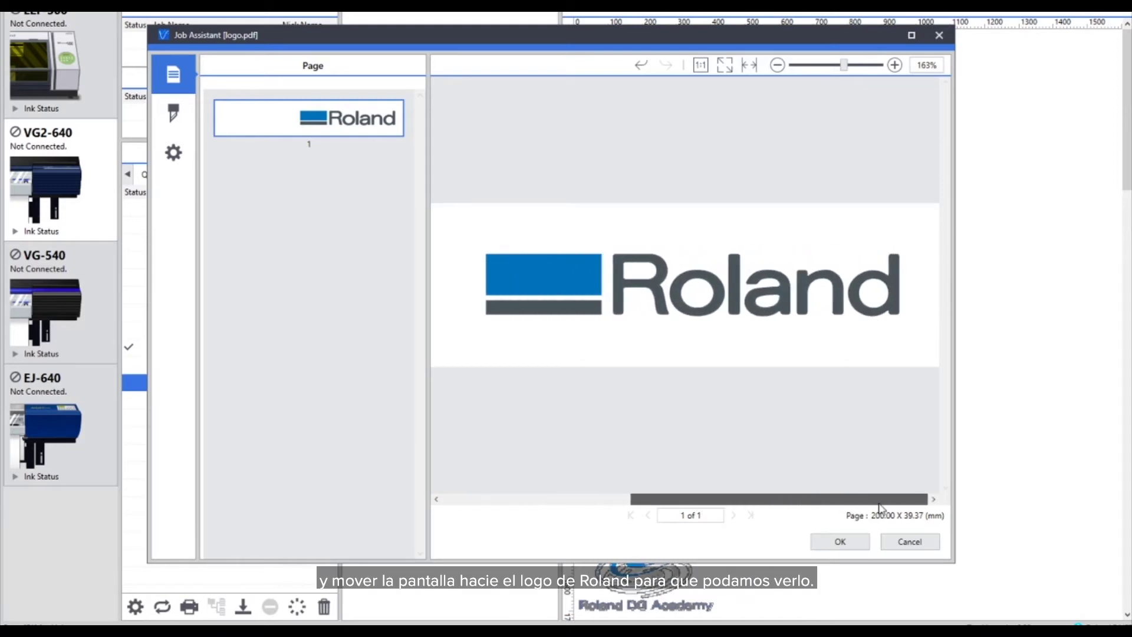
Switch Job Assistant to the Cutting Line settings, showing a 1.00 mm offset
{"action": "left_click", "coordinate": [175, 115]}
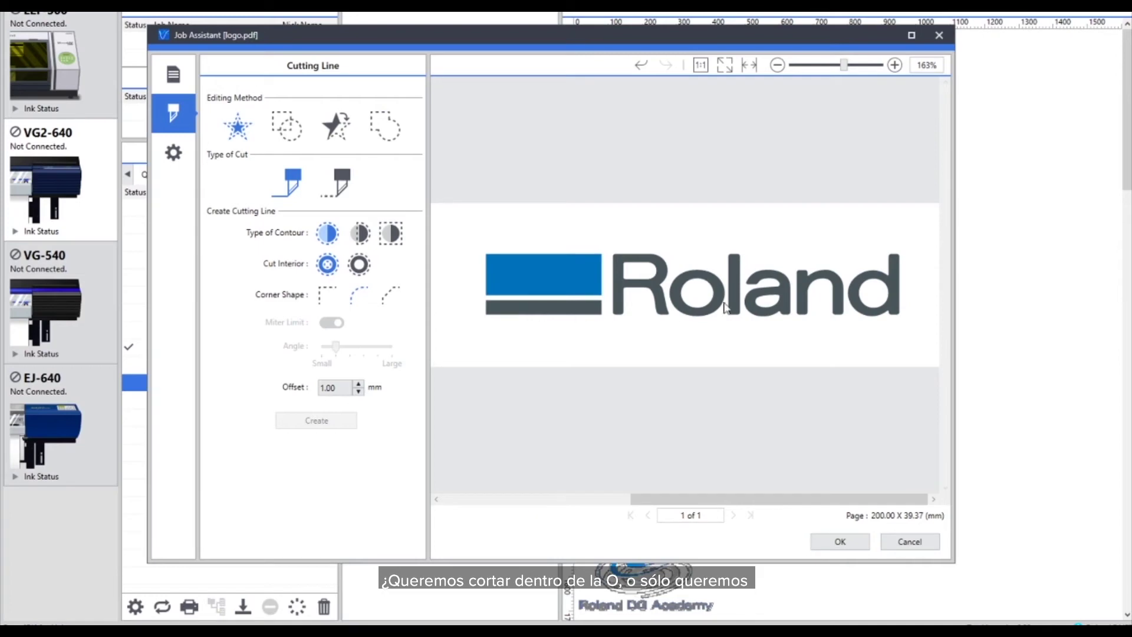
Choose the first Cut Interior option and the Round corner shape for the cutting line
{"action": "left_click", "coordinate": [327, 267]}
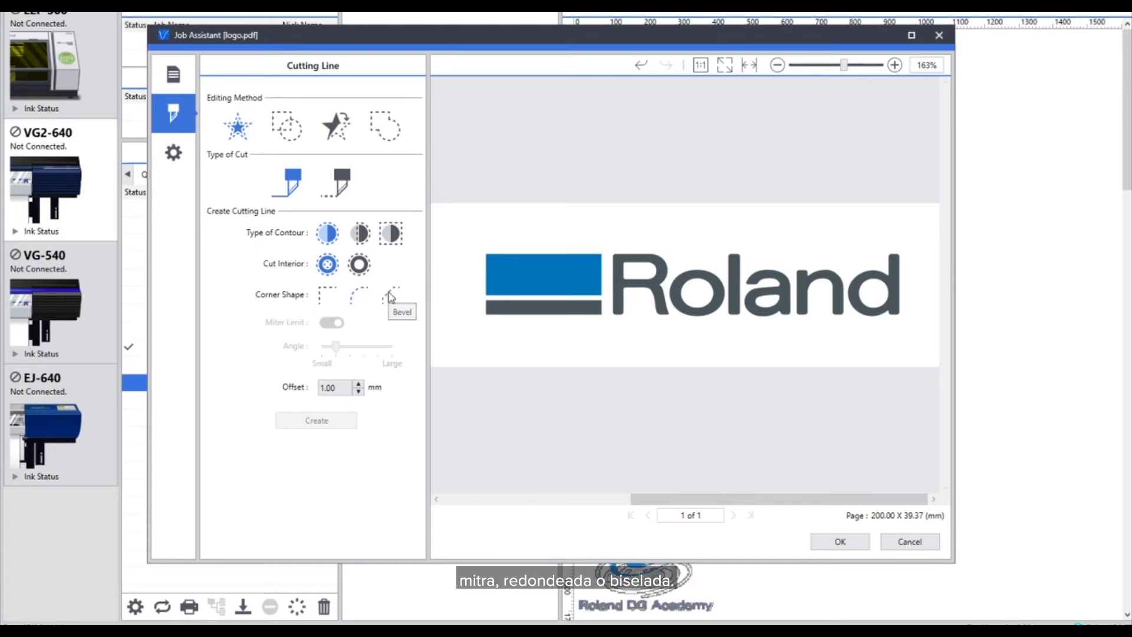
{"action": "left_click", "coordinate": [357, 298]}
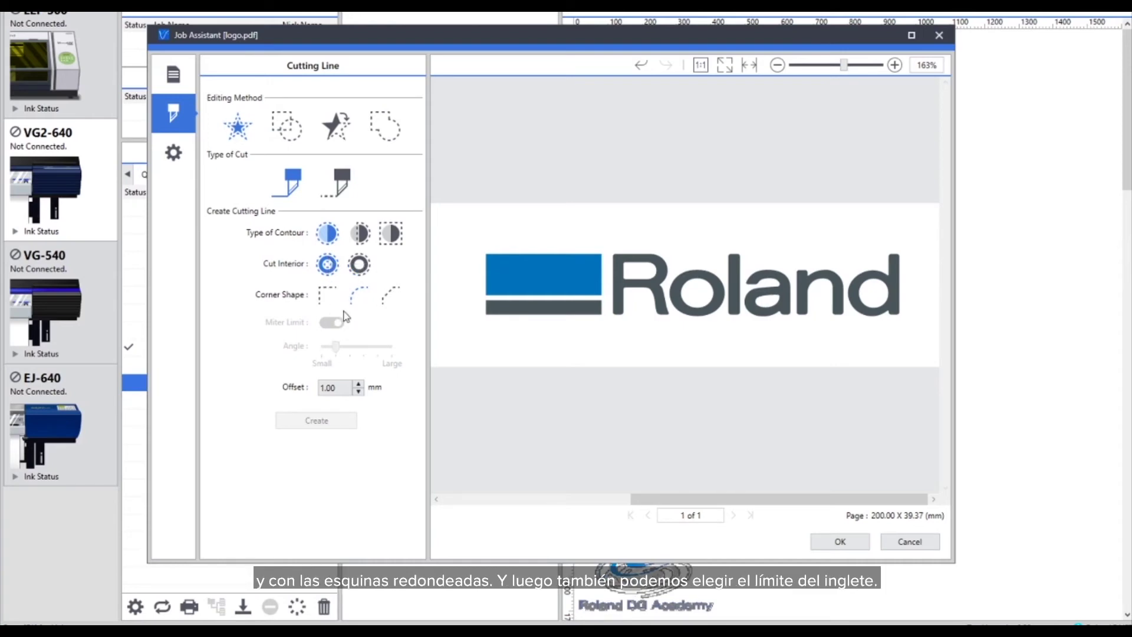
Select all Roland letters plus the blue bar graphic, set offset to 0.5 mm, and create the cut line
{"action": "left_click", "coordinate": [895, 311]}
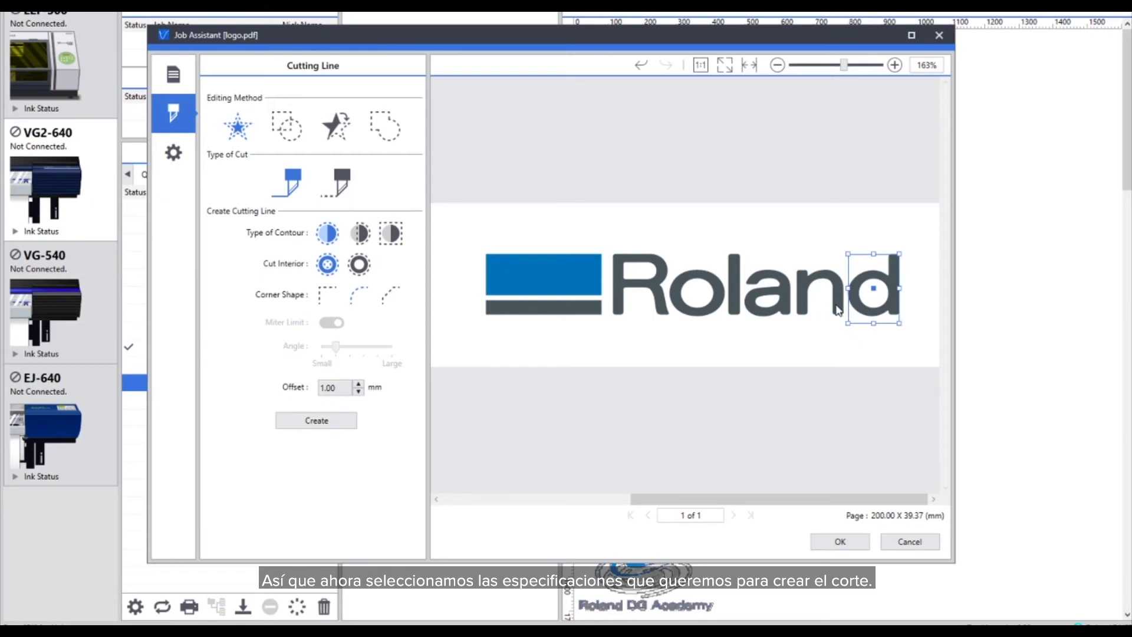
{"action": "left_click", "coordinate": [829, 284], "text": "shift"}
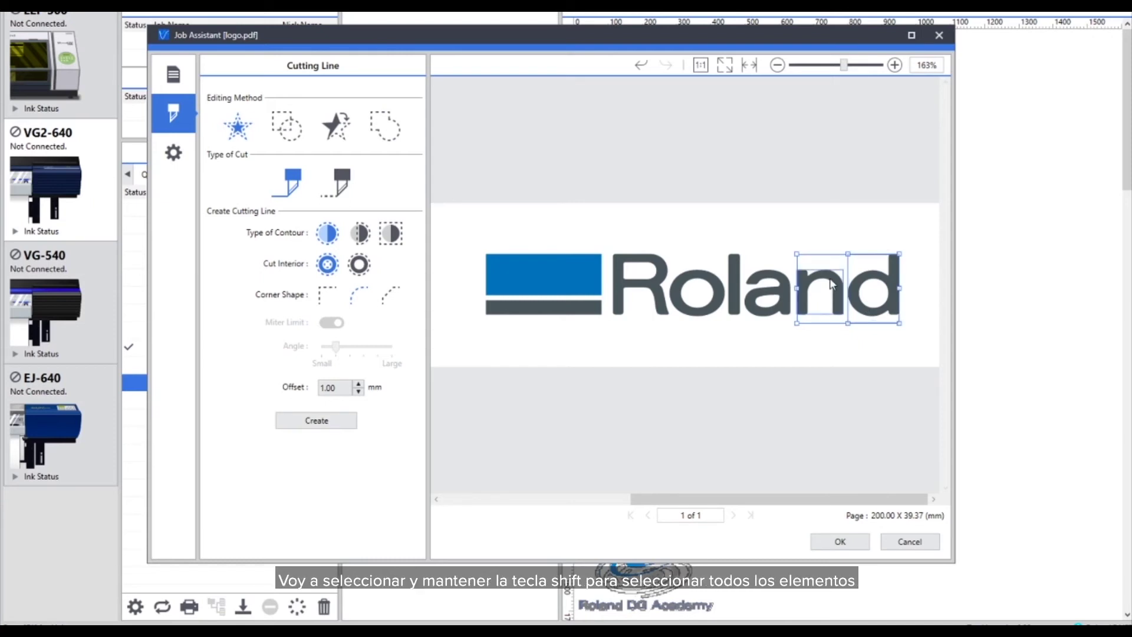
{"action": "left_click", "coordinate": [779, 311], "text": "shift"}
{"action": "left_click", "coordinate": [729, 310], "text": "shift"}
{"action": "left_click", "coordinate": [702, 317], "text": "shift"}
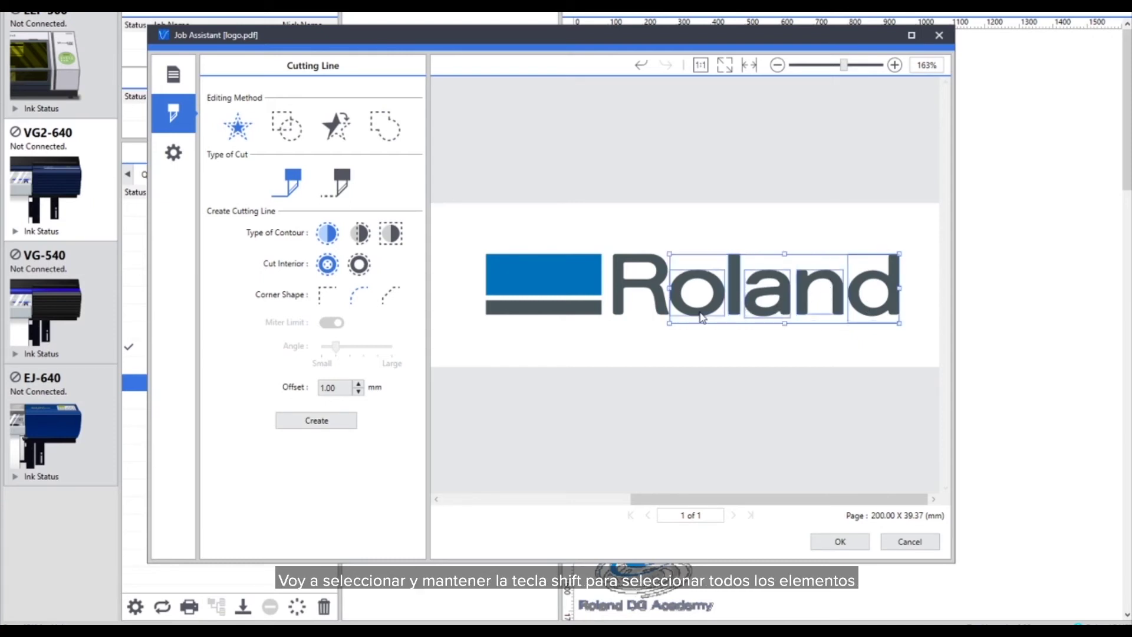
{"action": "left_click", "coordinate": [661, 304], "text": "shift"}
{"action": "left_click", "coordinate": [579, 293], "text": "shift"}
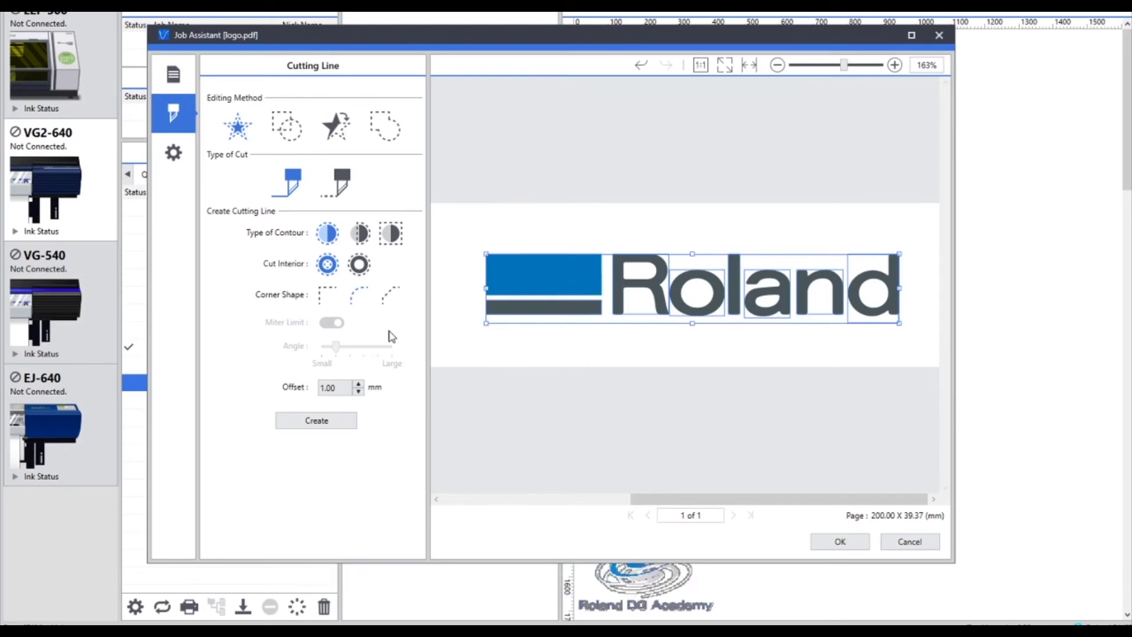
{"action": "double_click", "coordinate": [337, 390]}
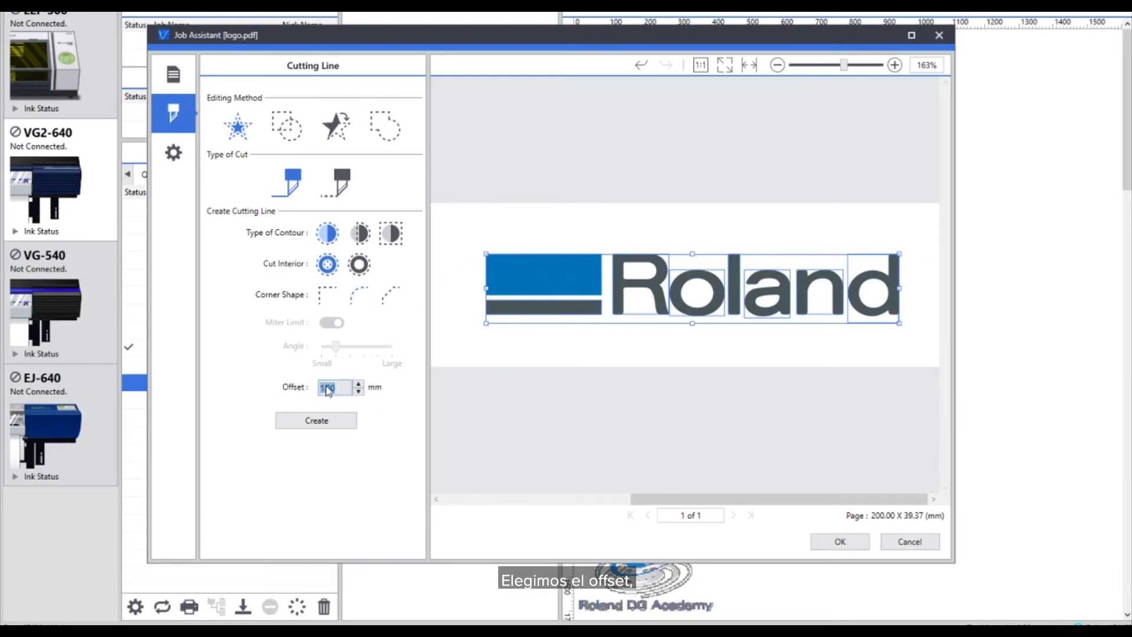
{"action": "type", "text": "0.5"}
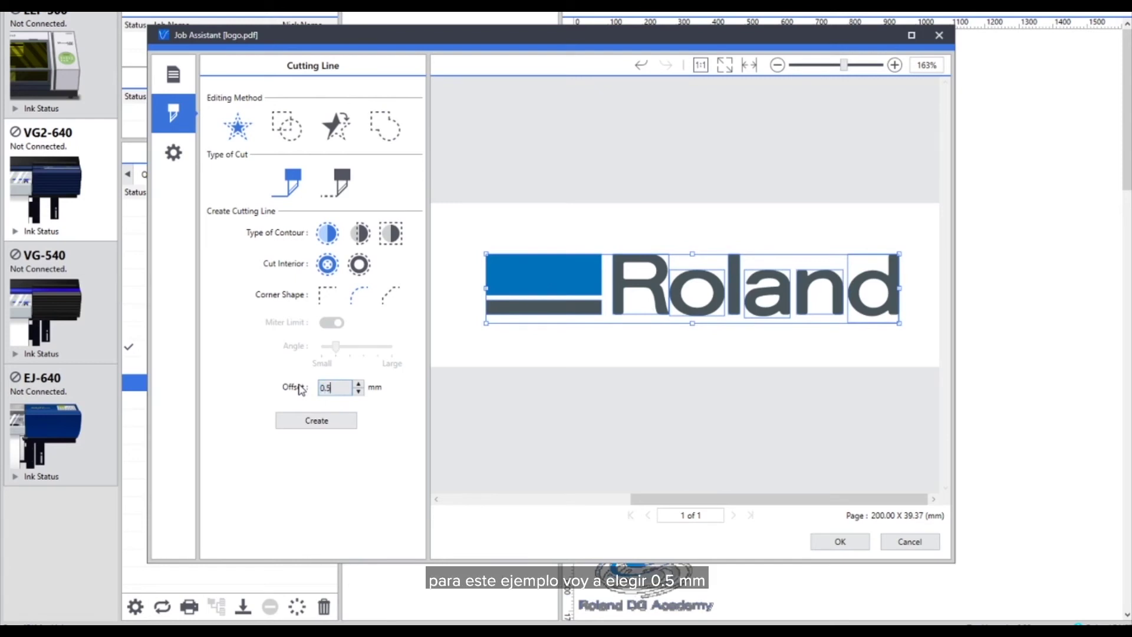
{"action": "left_click", "coordinate": [331, 423]}
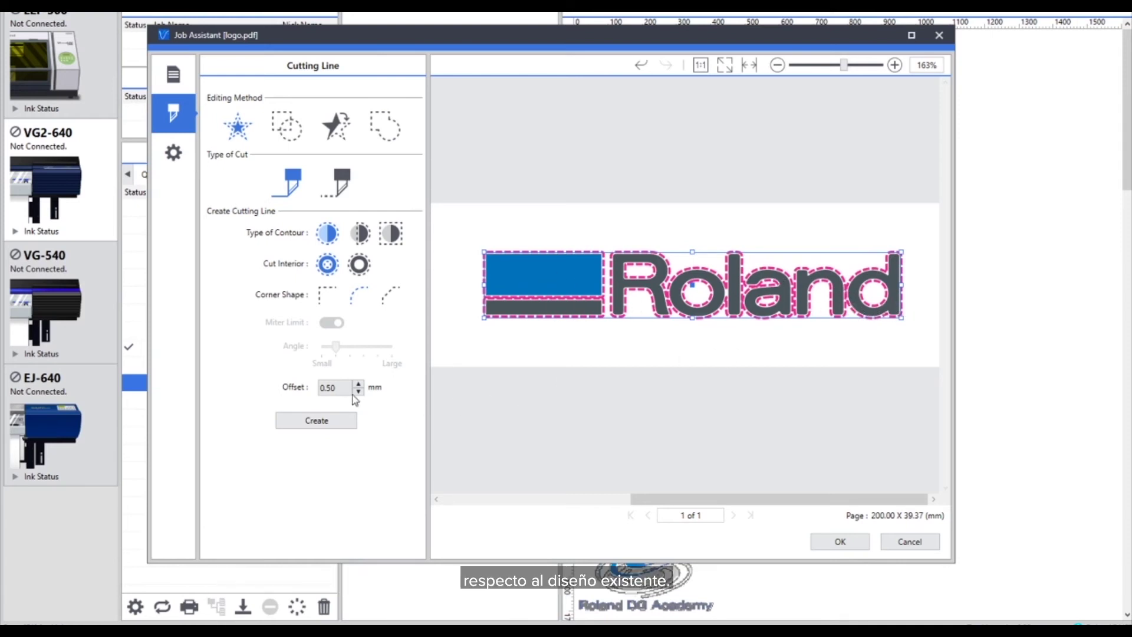
Show Display Settings, where cutting lines preview in magenta and perforated cutting lines in gray
{"action": "left_click_drag", "start_coordinate": [335, 386], "coordinate": [309, 389]}
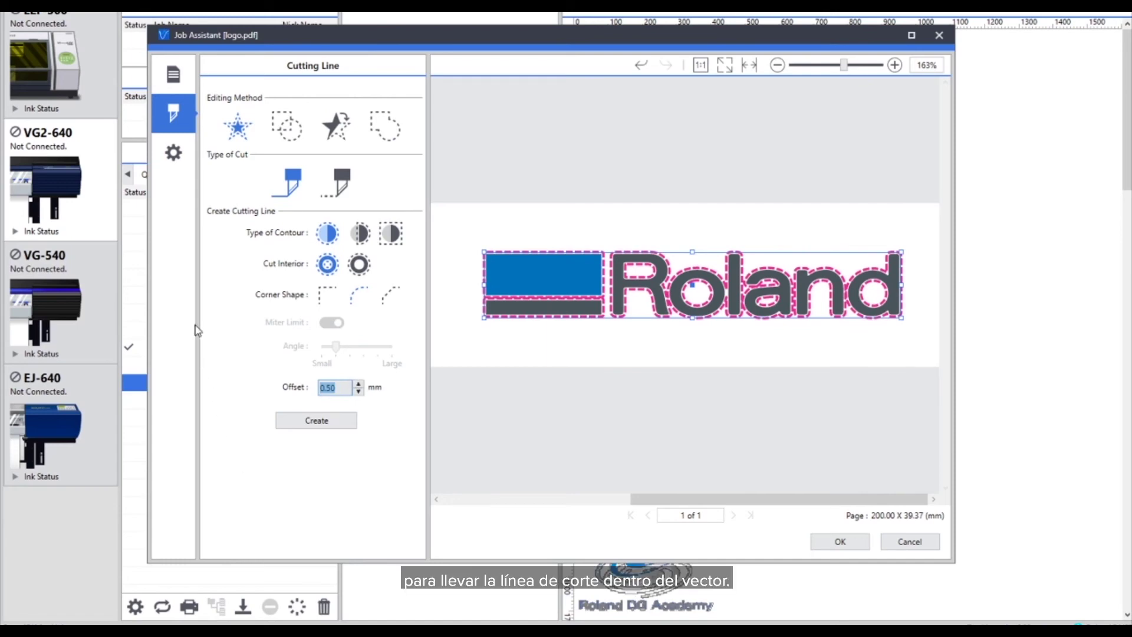
{"action": "left_click", "coordinate": [183, 151]}
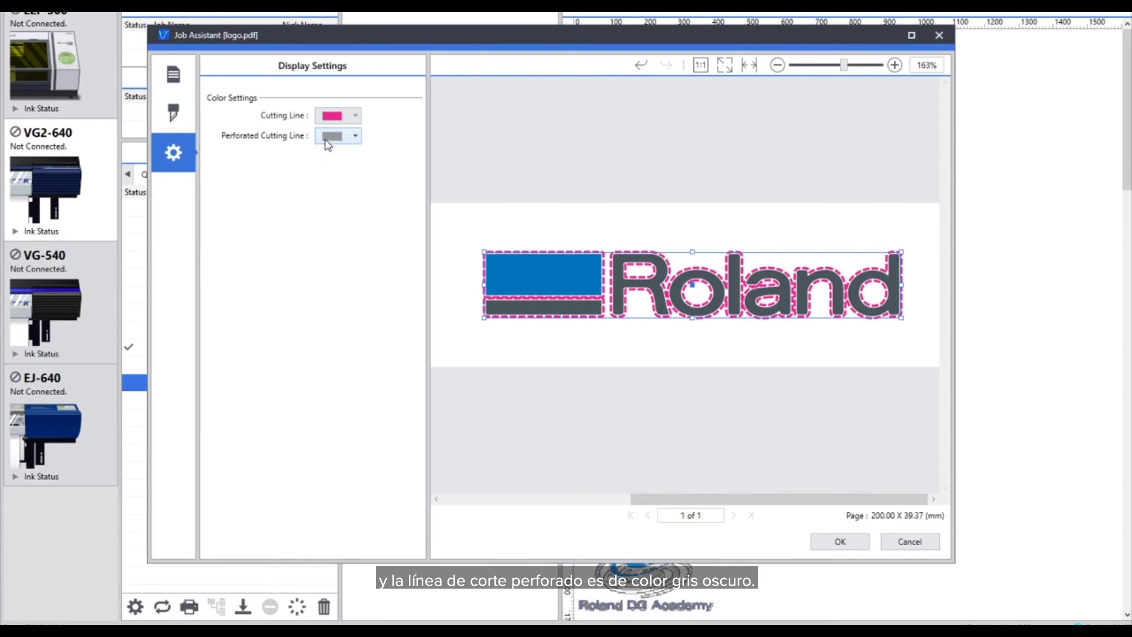
Save the edits as a new logo.pdf job, compare it with the original, and reselect it
{"action": "left_click", "coordinate": [839, 543]}
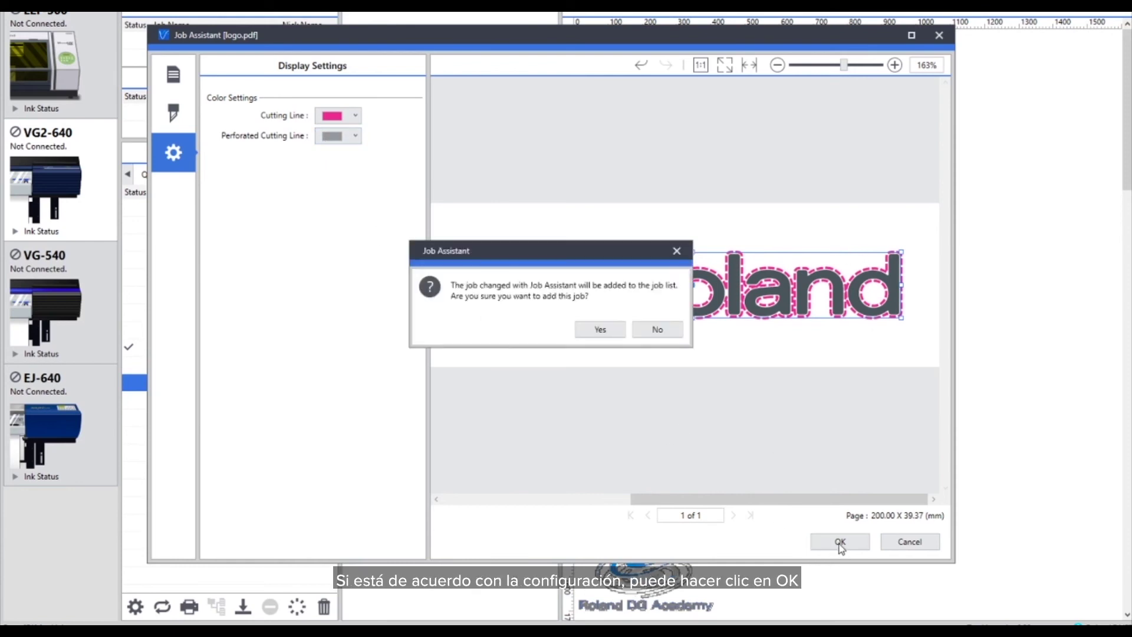
{"action": "left_click", "coordinate": [599, 330]}
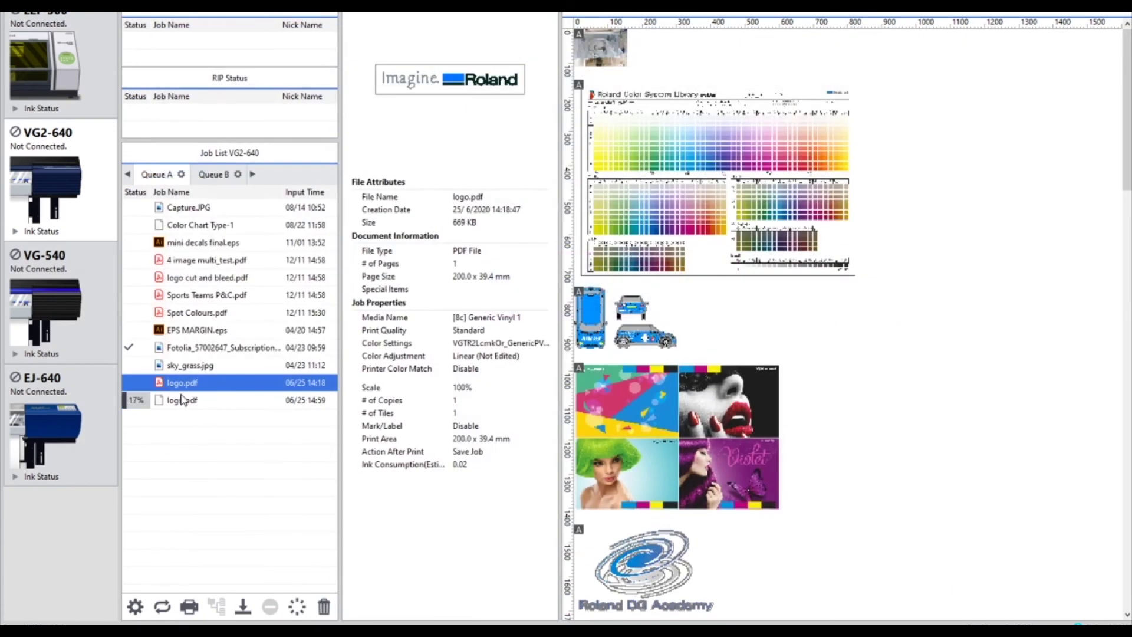
{"action": "left_click", "coordinate": [185, 403]}
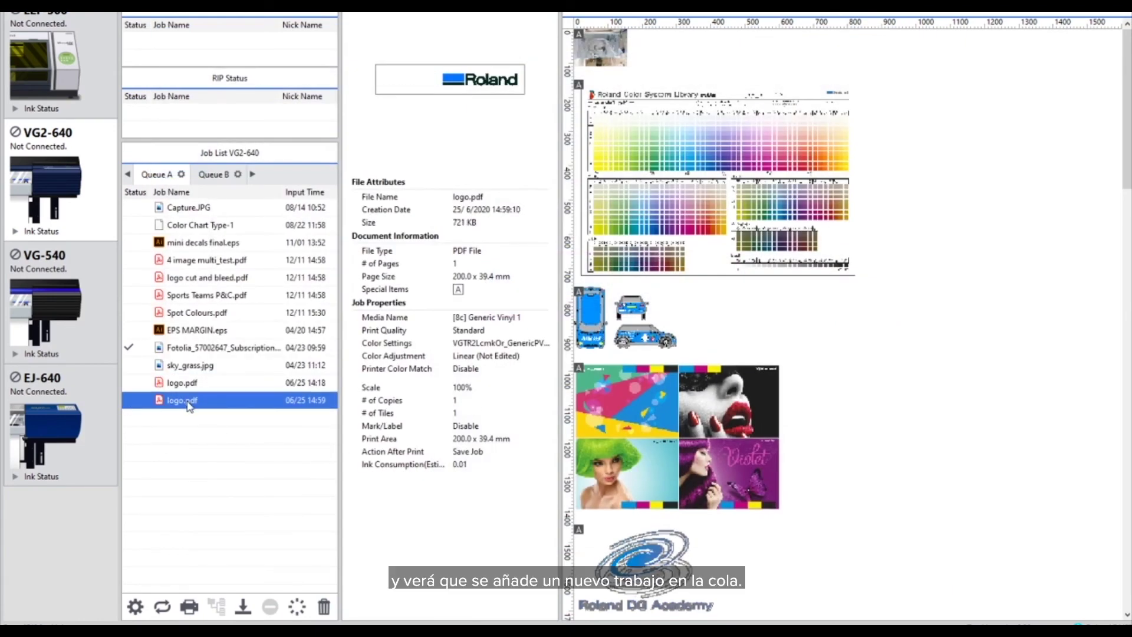
{"action": "left_click", "coordinate": [190, 385]}
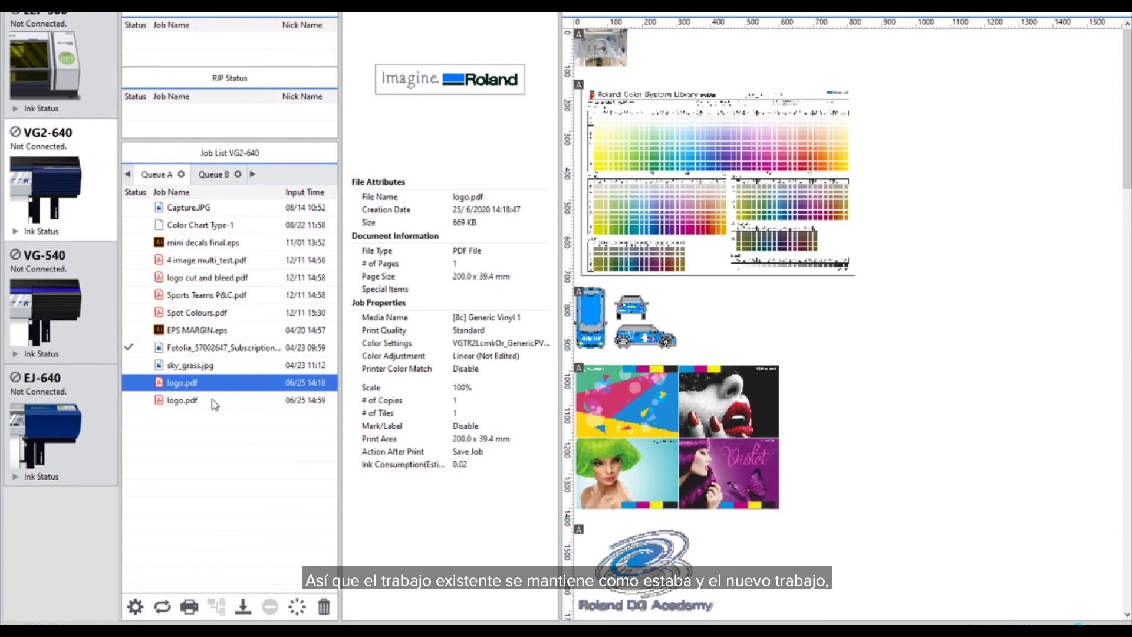
{"action": "left_click", "coordinate": [207, 402]}
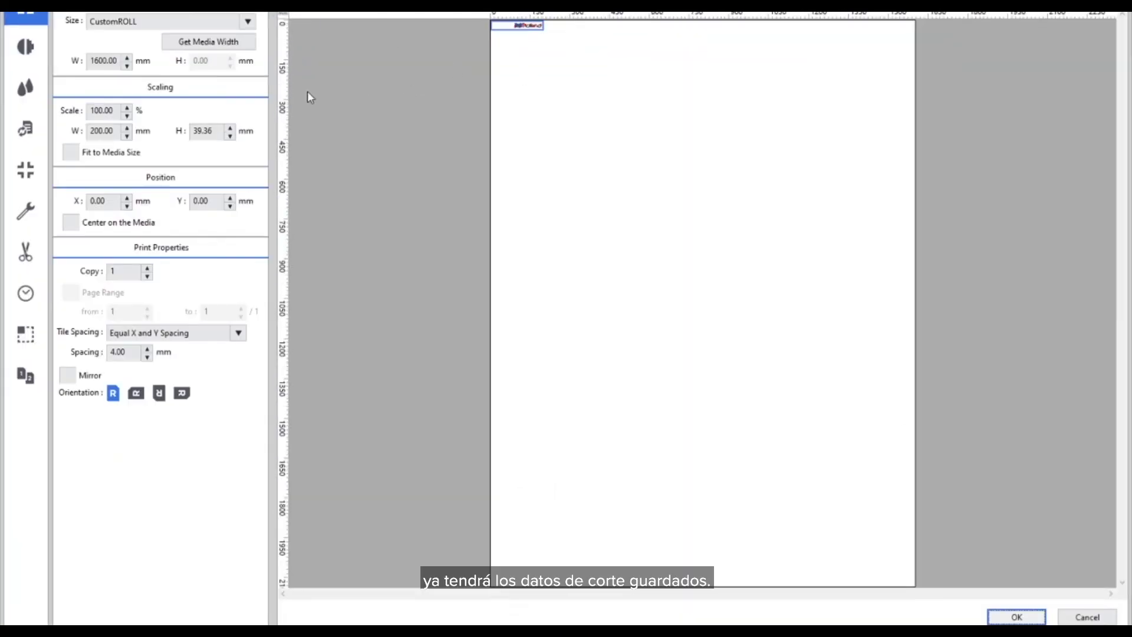
Enable Fit to Media Size so the logo scales to 800% (1600.0 × 314.9 mm), then apply
{"action": "left_click", "coordinate": [91, 153]}
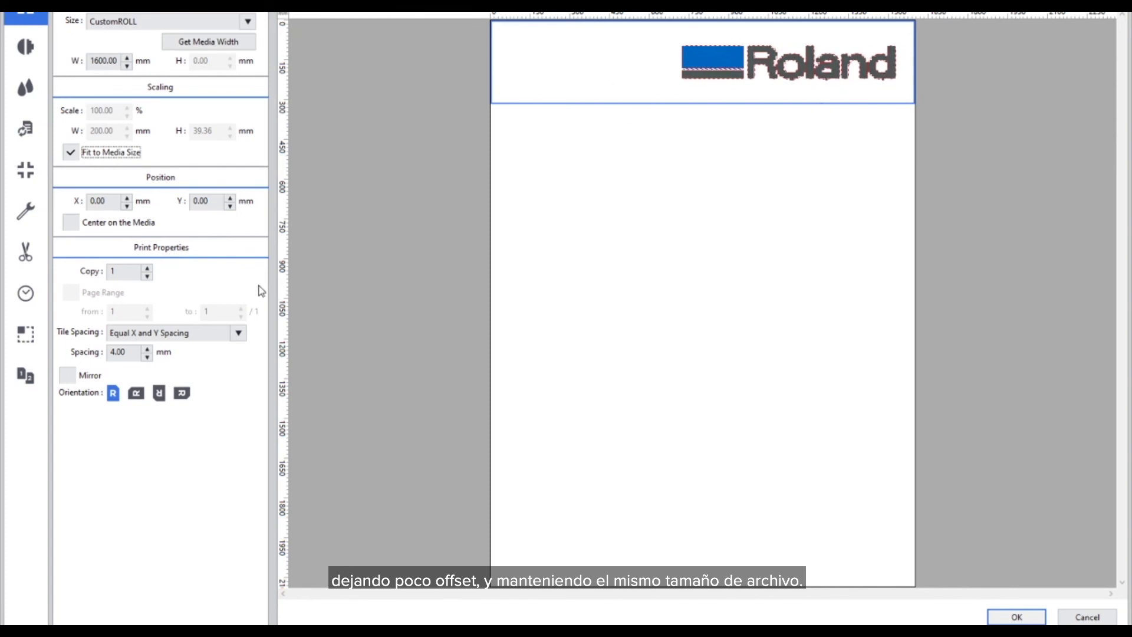
{"action": "left_click", "coordinate": [25, 253]}
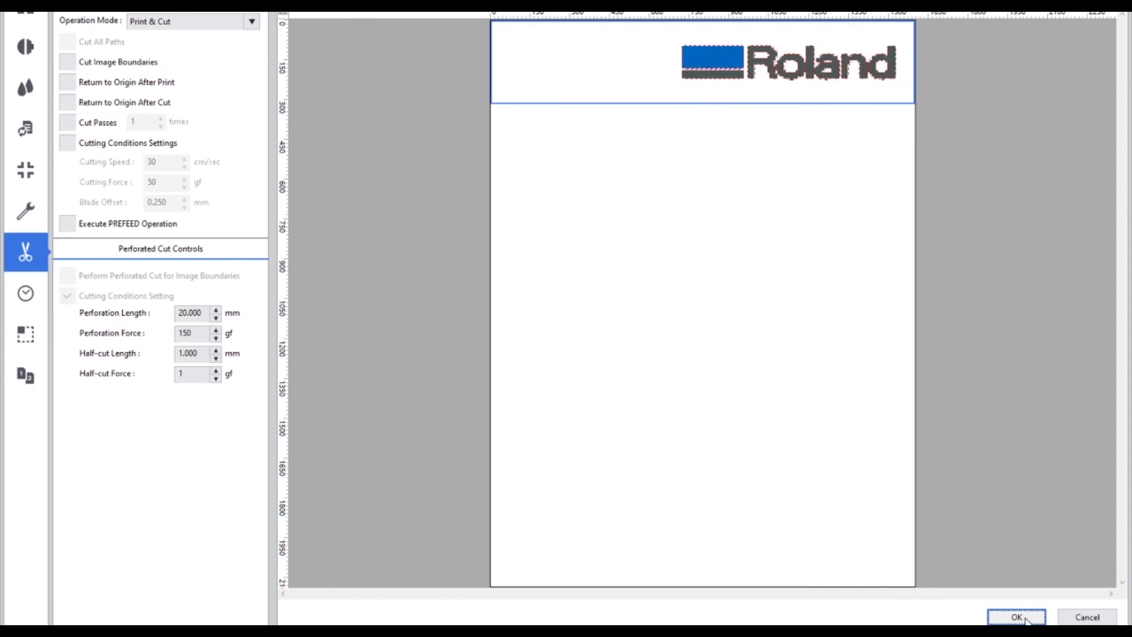
{"action": "left_click", "coordinate": [1013, 616]}
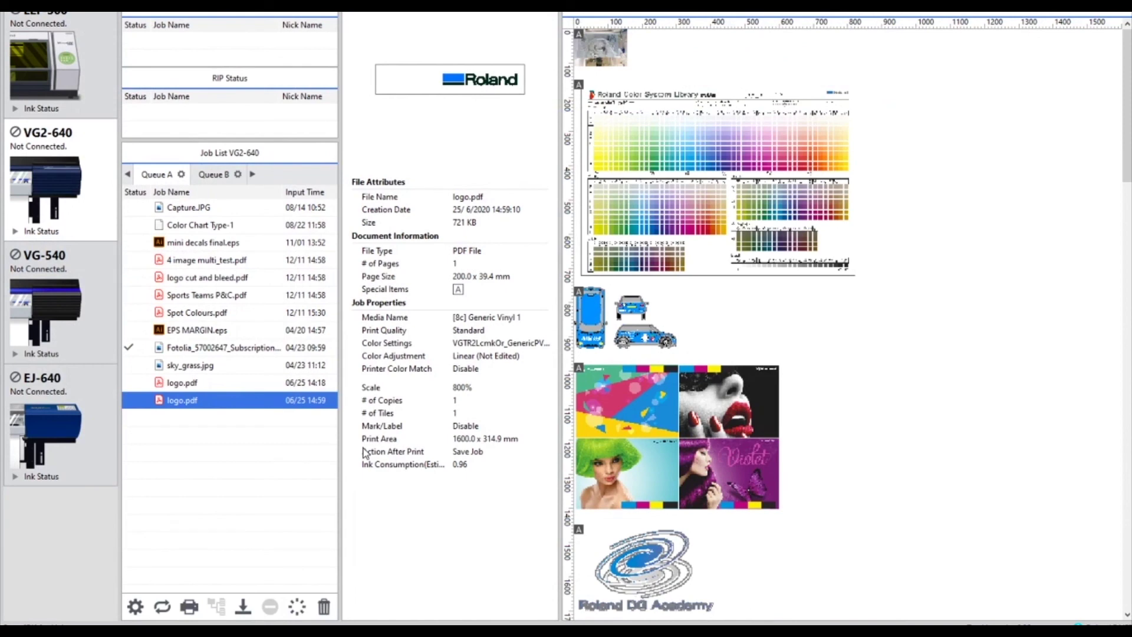